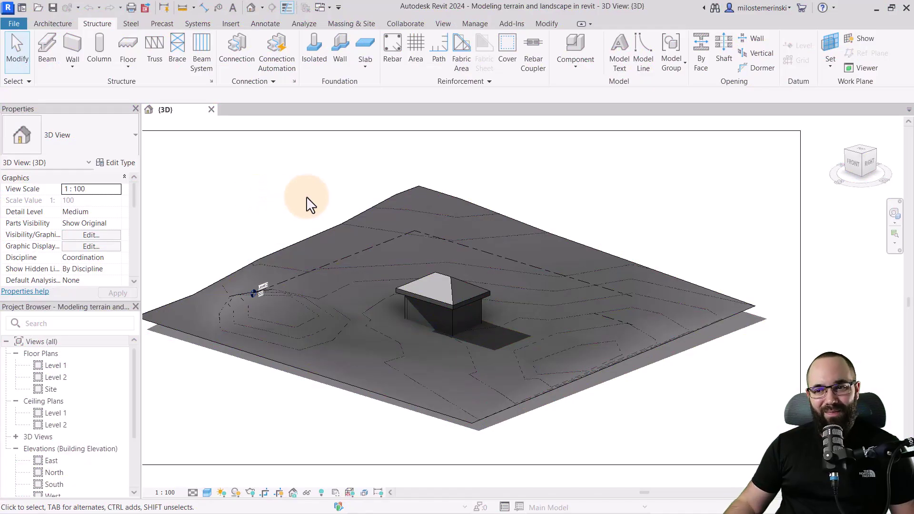
Orbit the terrain and select the 1916.254 m² contoured topography surface around the house
{"action": "mouse_move", "coordinate": [313, 205]}
{"action": "middle_mouse_down", "text": "shift"}
{"action": "mouse_move", "coordinate": [318, 218]}
{"action": "mouse_move", "coordinate": [336, 205]}
{"action": "mouse_move", "coordinate": [314, 201]}
{"action": "middle_mouse_up", "text": "shift"}
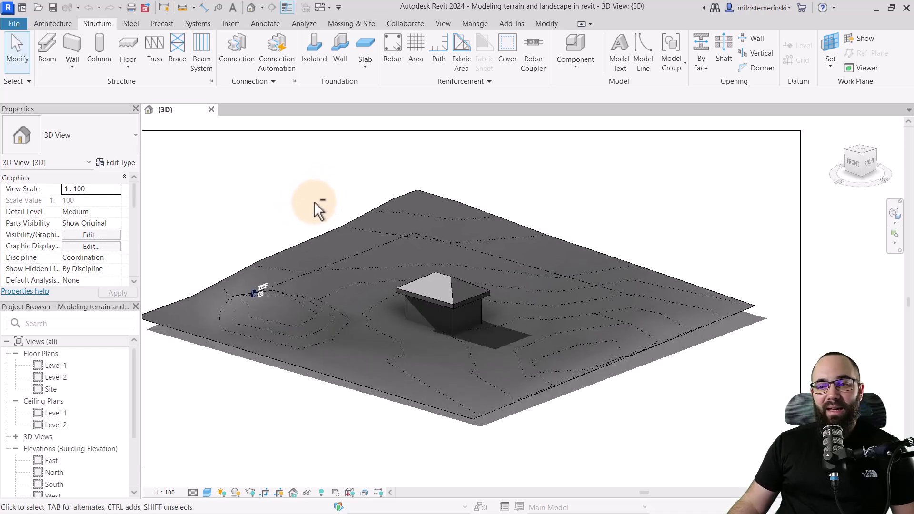
{"action": "middle_click_drag", "start_coordinate": [293, 236], "coordinate": [253, 249], "text": "shift"}
{"action": "left_click", "coordinate": [253, 271]}
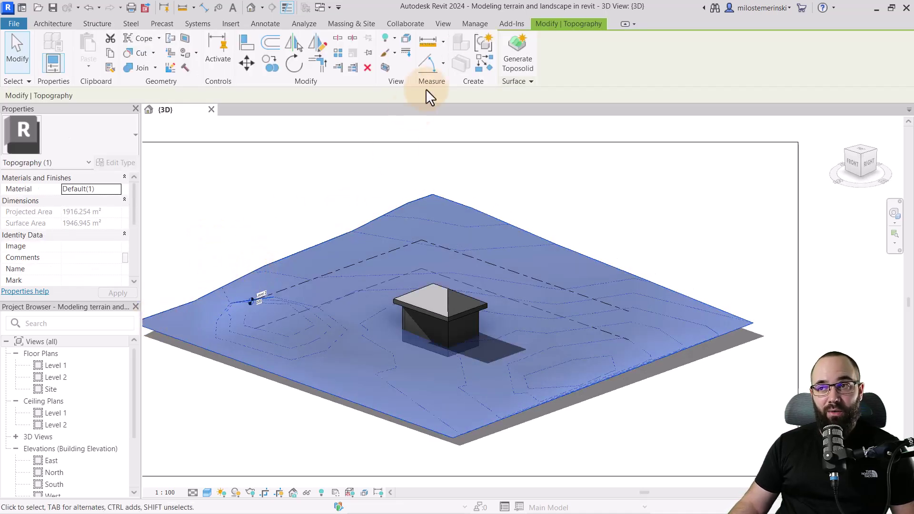
{"action": "left_click", "coordinate": [307, 208]}
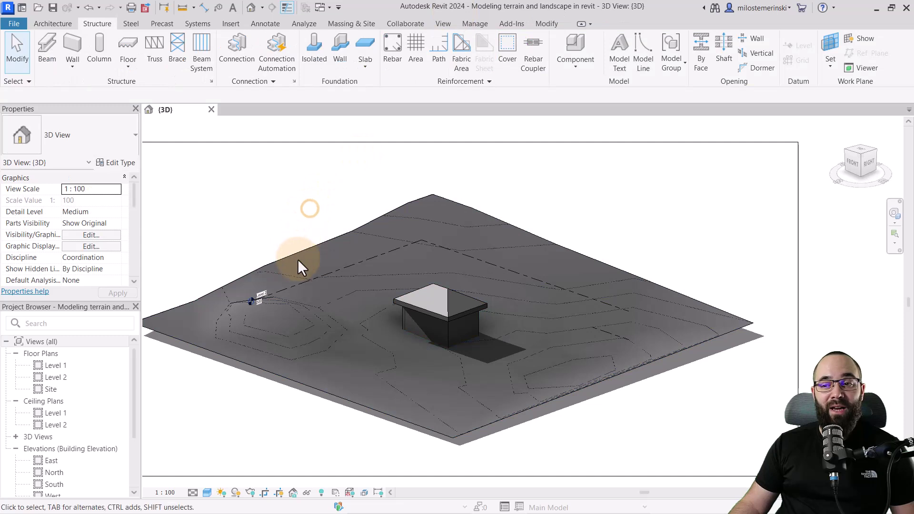
{"action": "left_click", "coordinate": [298, 255]}
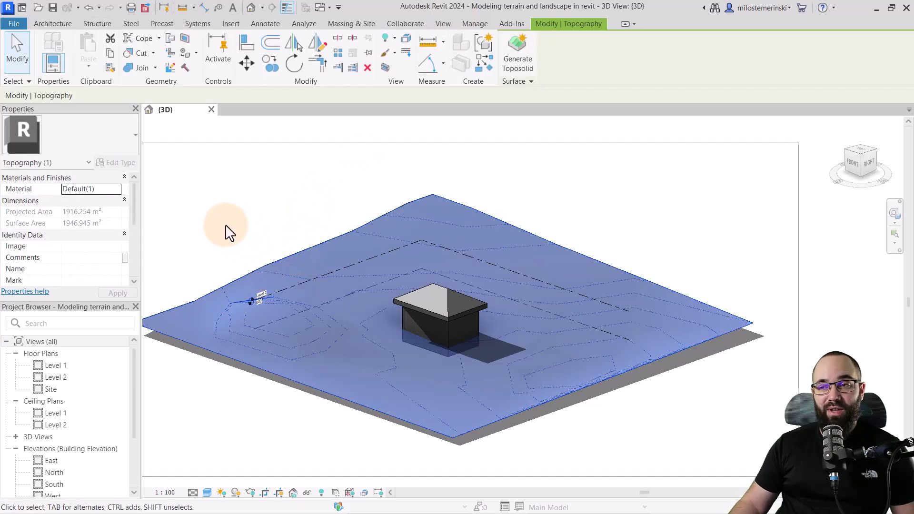
Generate a Toposolid 1 toposolid on Level 1 from the topography and orbit to inspect it
{"action": "left_click", "coordinate": [518, 67]}
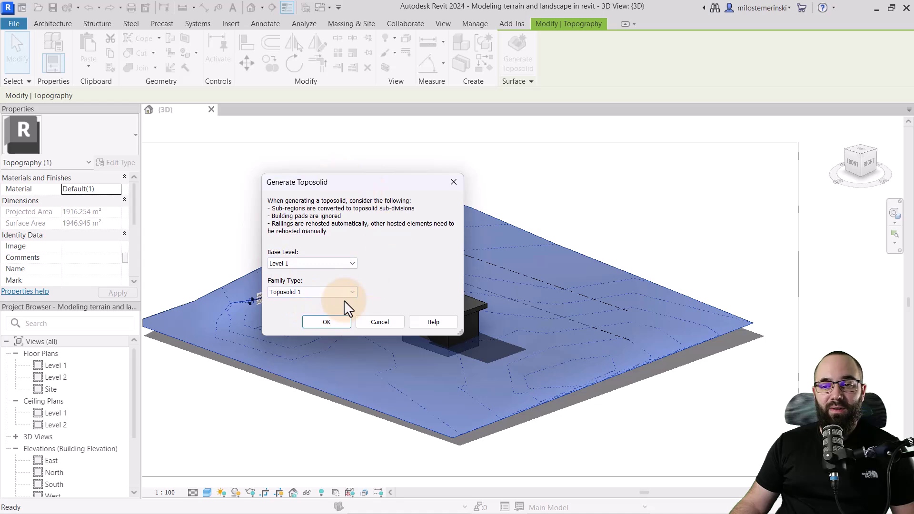
{"action": "left_click", "coordinate": [327, 322]}
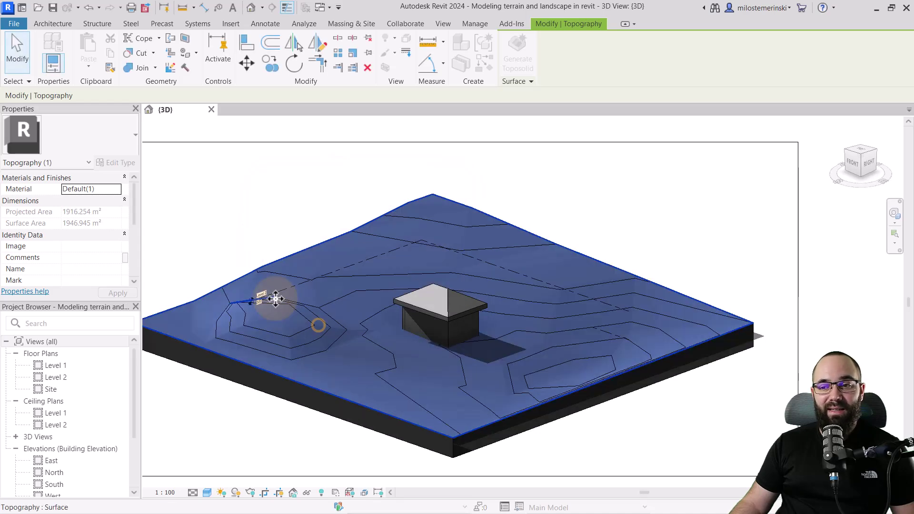
{"action": "left_click", "coordinate": [221, 418]}
{"action": "middle_click_drag", "start_coordinate": [278, 433], "coordinate": [340, 430], "text": "shift"}
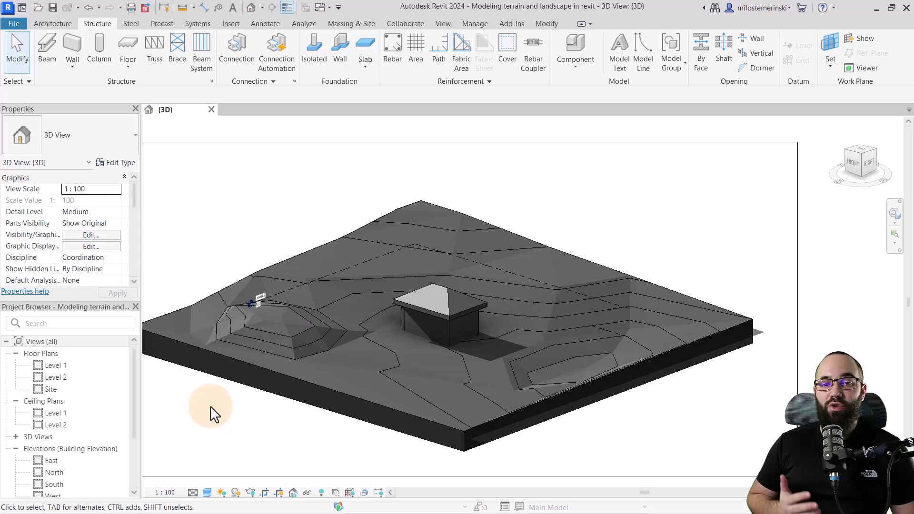
{"action": "middle_click_drag", "start_coordinate": [291, 414], "coordinate": [315, 336], "text": "shift"}
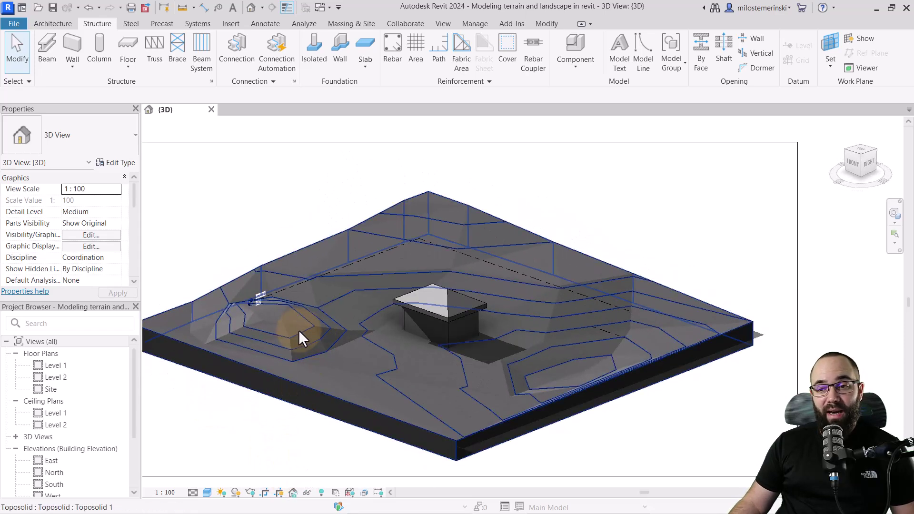
In Toposolid 1's contour display, set the primary interval to 50 and disable secondary contours
{"action": "left_click", "coordinate": [300, 332]}
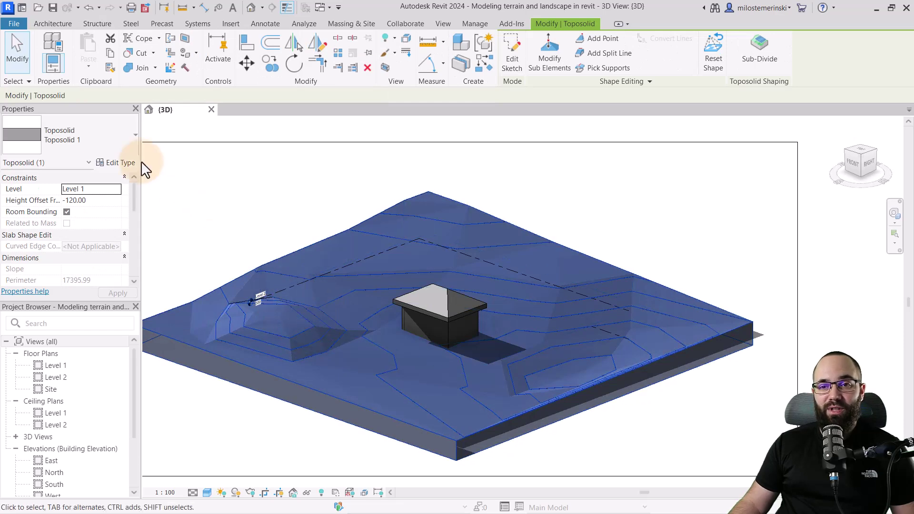
{"action": "left_click", "coordinate": [127, 164]}
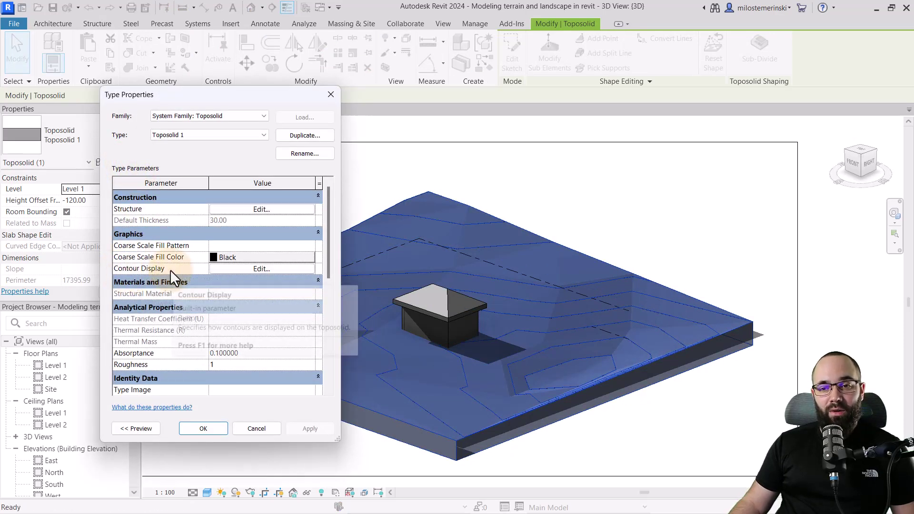
{"action": "left_click", "coordinate": [245, 268]}
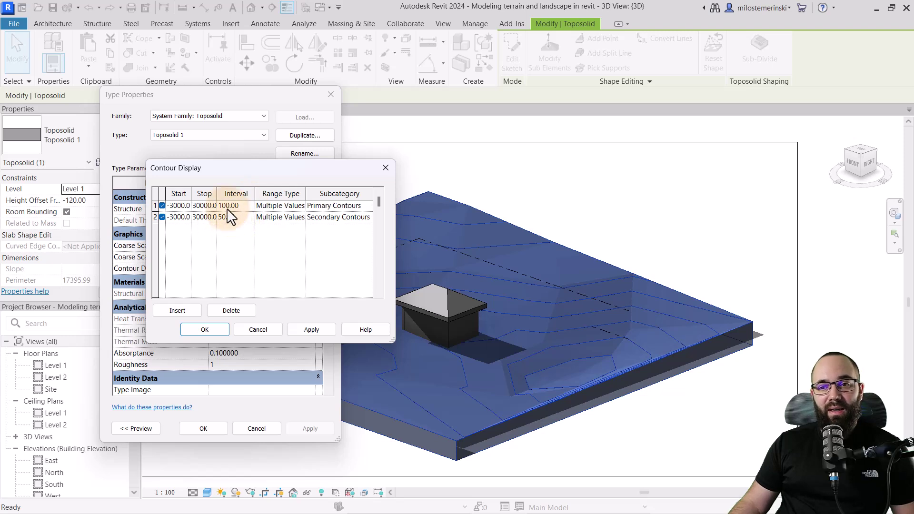
{"action": "left_click", "coordinate": [246, 207]}
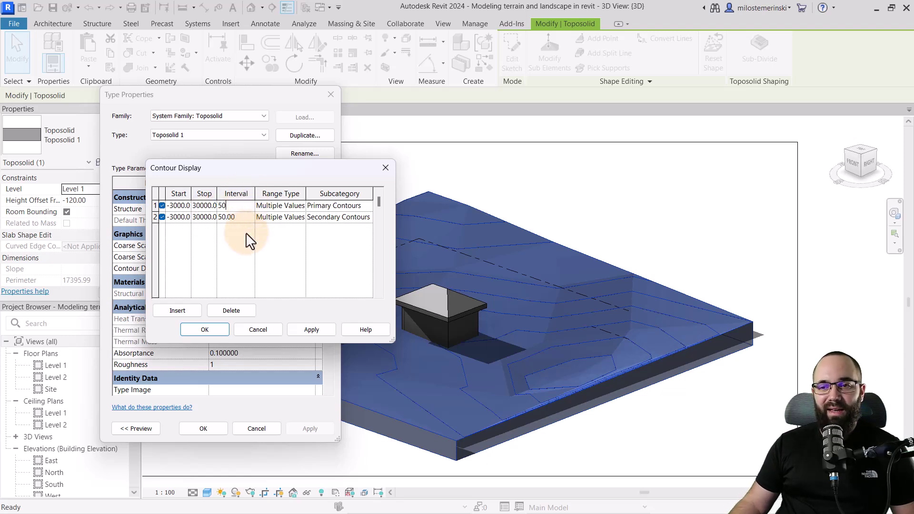
{"action": "left_click", "coordinate": [163, 218]}
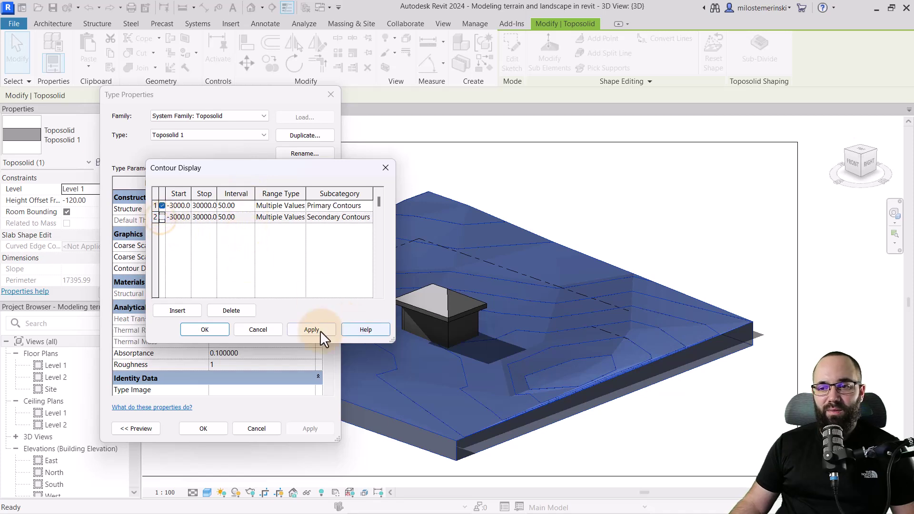
{"action": "left_click", "coordinate": [205, 330]}
{"action": "left_click", "coordinate": [307, 428]}
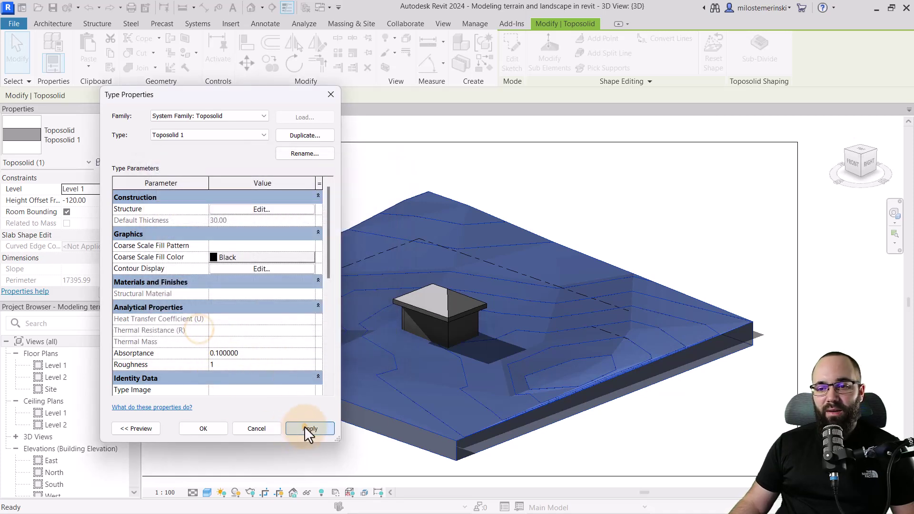
{"action": "left_click", "coordinate": [203, 430]}
{"action": "left_click", "coordinate": [284, 438]}
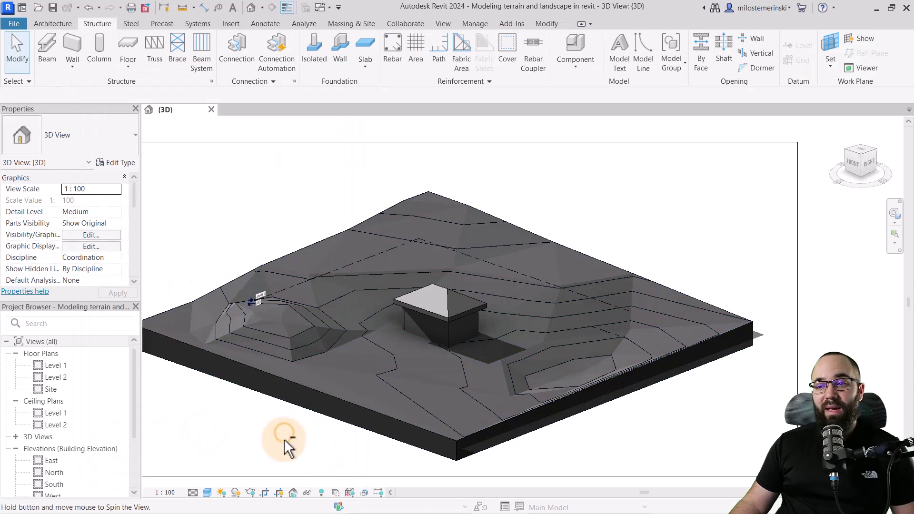
{"action": "middle_click_drag", "start_coordinate": [285, 439], "coordinate": [320, 455], "text": "shift"}
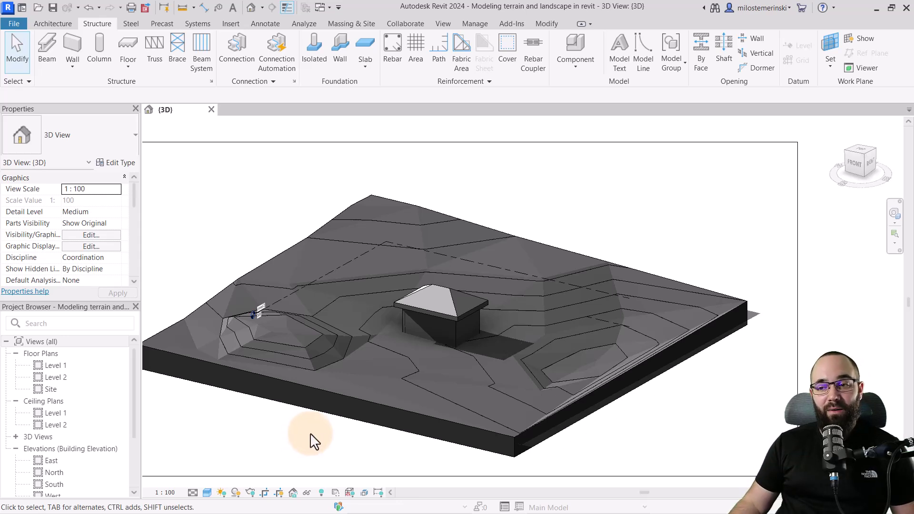
{"action": "middle_click_drag", "start_coordinate": [313, 439], "coordinate": [319, 398], "text": "shift"}
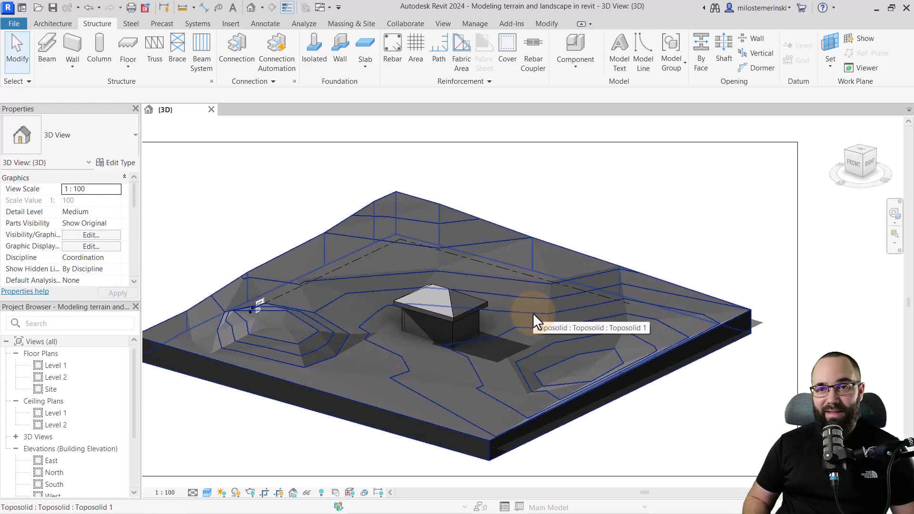
Open the Site floor plan and start a floor boundary by picking the terrain's top and left edges
{"action": "double_click", "coordinate": [47, 390]}
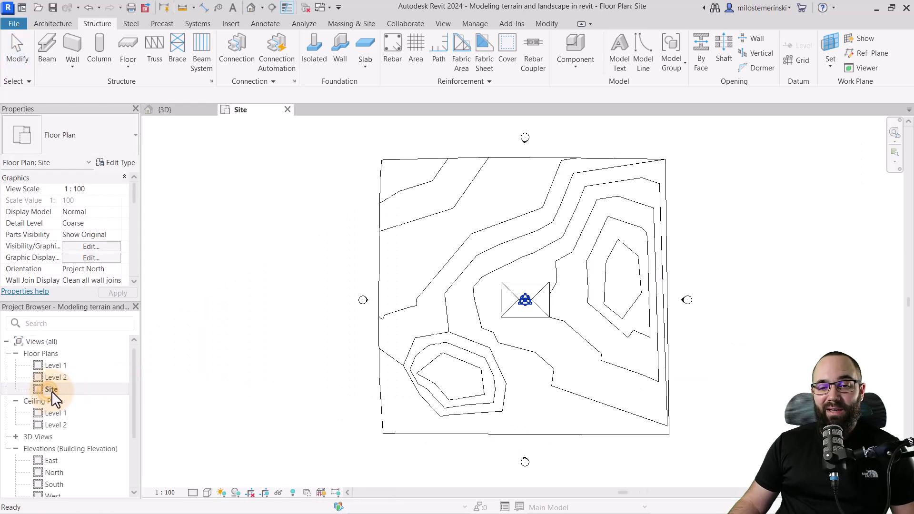
{"action": "middle_click_drag", "start_coordinate": [510, 327], "coordinate": [343, 338]}
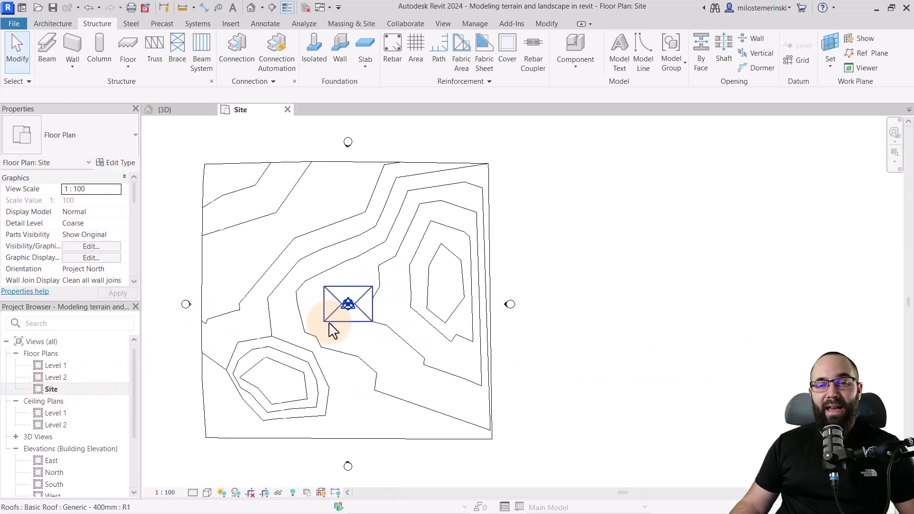
{"action": "left_click", "coordinate": [59, 22]}
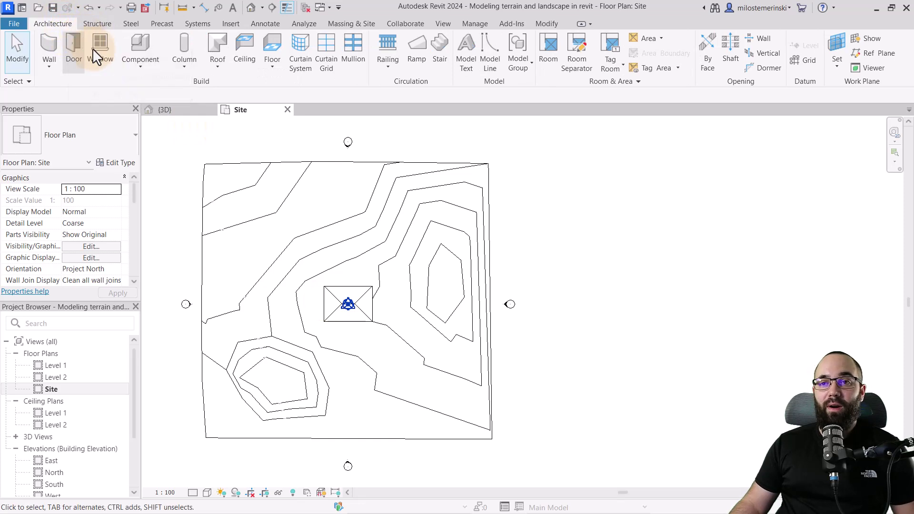
{"action": "left_click", "coordinate": [275, 52]}
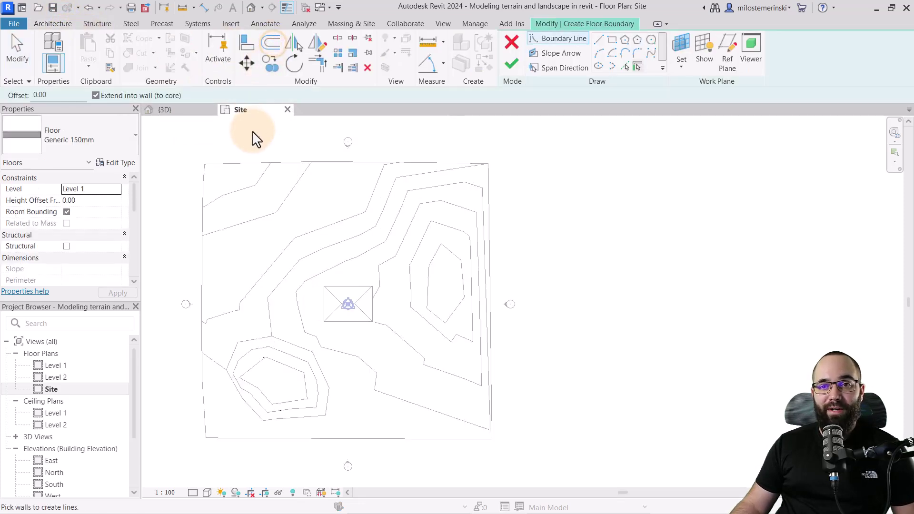
{"action": "left_click", "coordinate": [626, 67]}
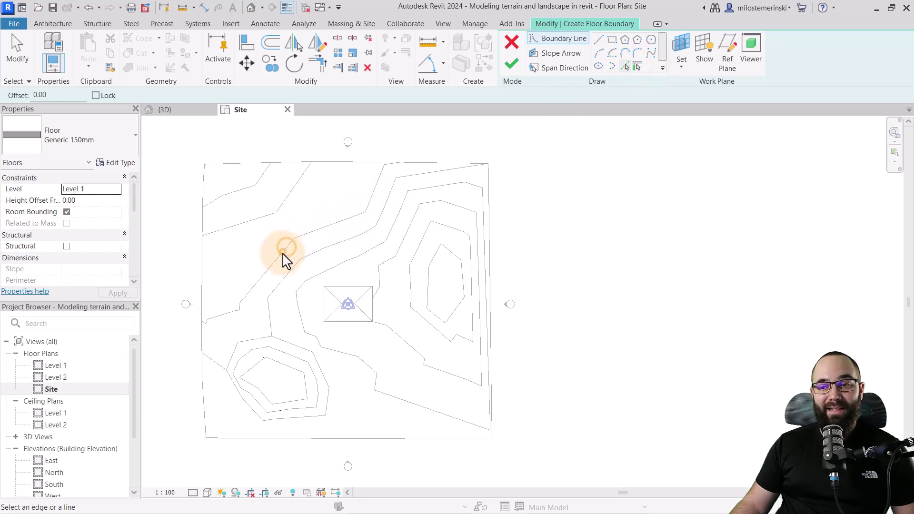
{"action": "left_click", "coordinate": [222, 164]}
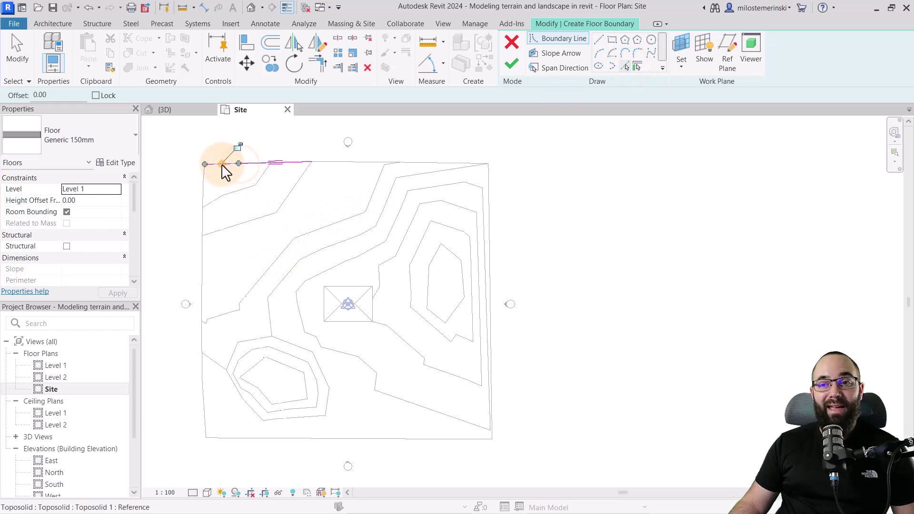
{"action": "left_click", "coordinate": [201, 215]}
{"action": "left_click", "coordinate": [201, 267]}
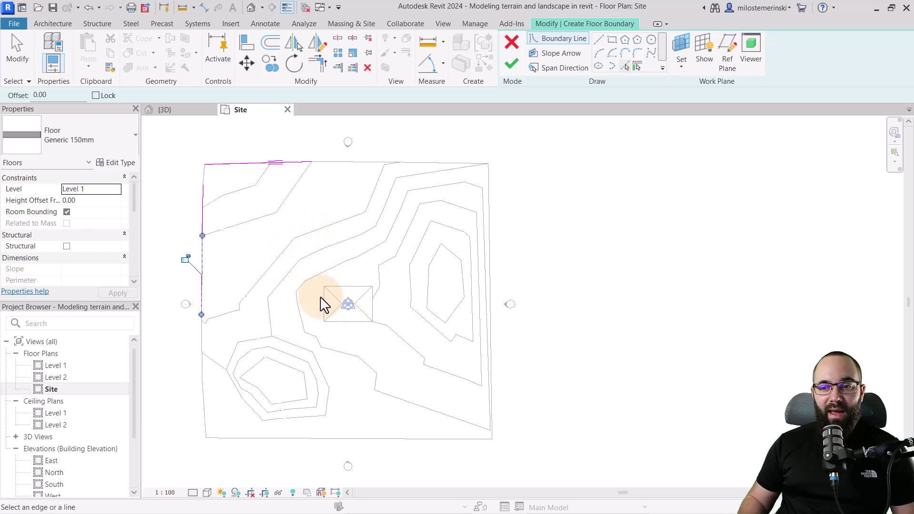
Delete the picked boundary lines and discard the floor sketch
{"action": "scroll", "coordinate": [267, 381], "scroll_direction": "up", "scroll_amount": 3}
{"action": "scroll", "coordinate": [267, 381], "scroll_direction": "down", "scroll_amount": 3}
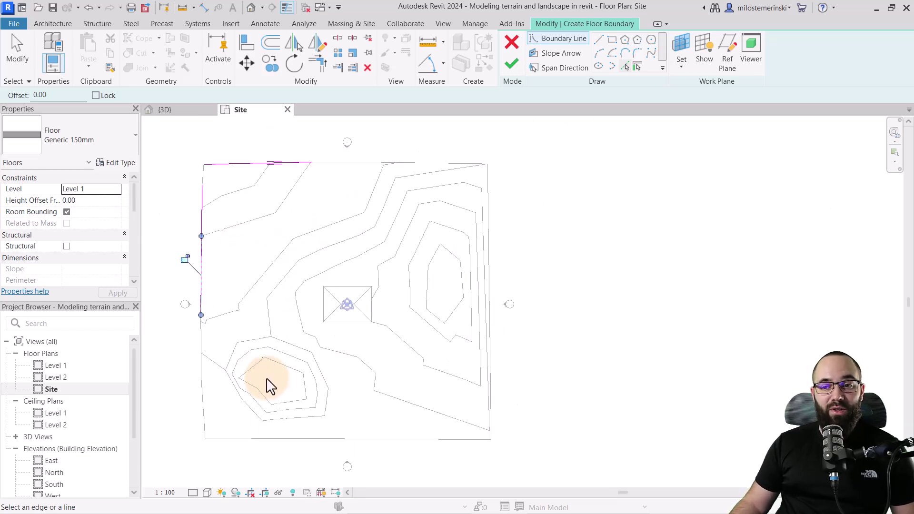
{"action": "scroll", "coordinate": [270, 387], "scroll_direction": "down", "scroll_amount": 1}
{"action": "key", "text": "Escape"}
{"action": "key", "text": "Escape"}
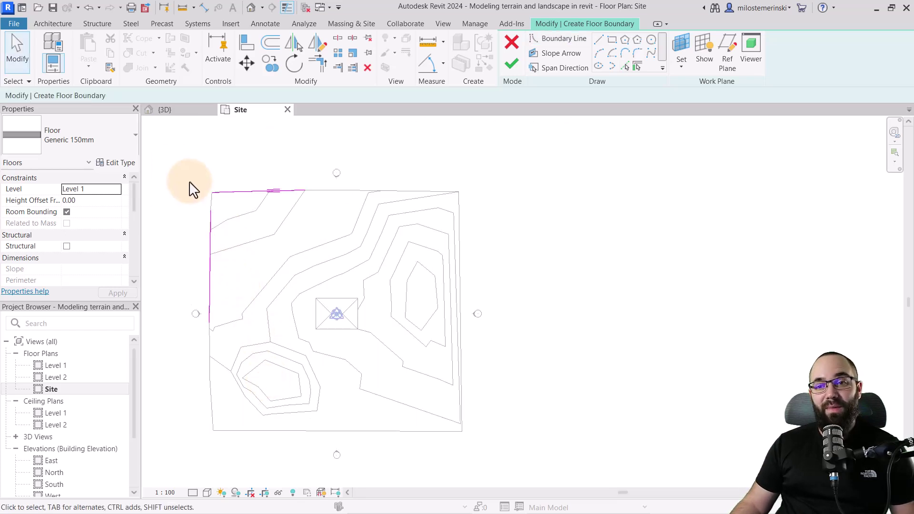
{"action": "left_click_drag", "start_coordinate": [174, 164], "coordinate": [346, 378]}
{"action": "key", "text": "Delete"}
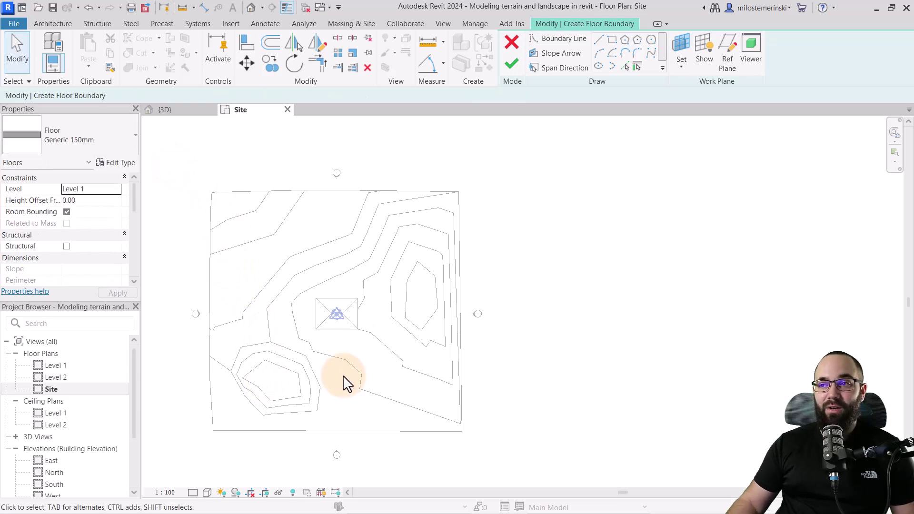
{"action": "left_click", "coordinate": [511, 44]}
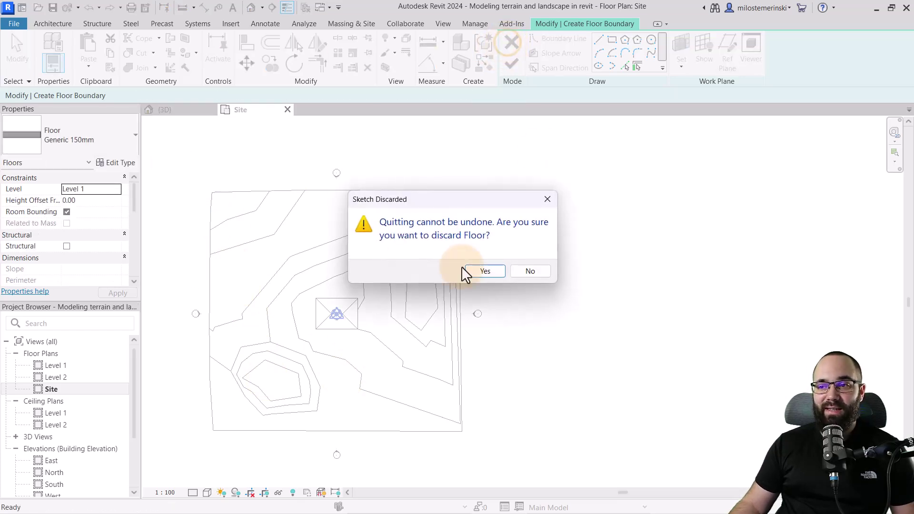
{"action": "left_click", "coordinate": [487, 272]}
{"action": "middle_click_drag", "start_coordinate": [357, 347], "coordinate": [358, 361]}
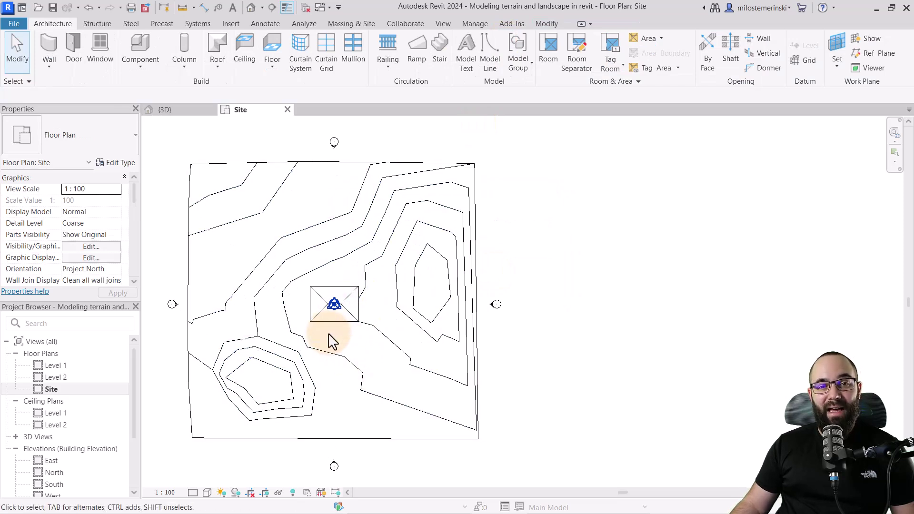
Window-select the box at the centre of the site plan and delete it
{"action": "scroll", "coordinate": [332, 341], "scroll_direction": "up", "scroll_amount": 3}
{"action": "left_click_drag", "start_coordinate": [285, 239], "coordinate": [402, 351]}
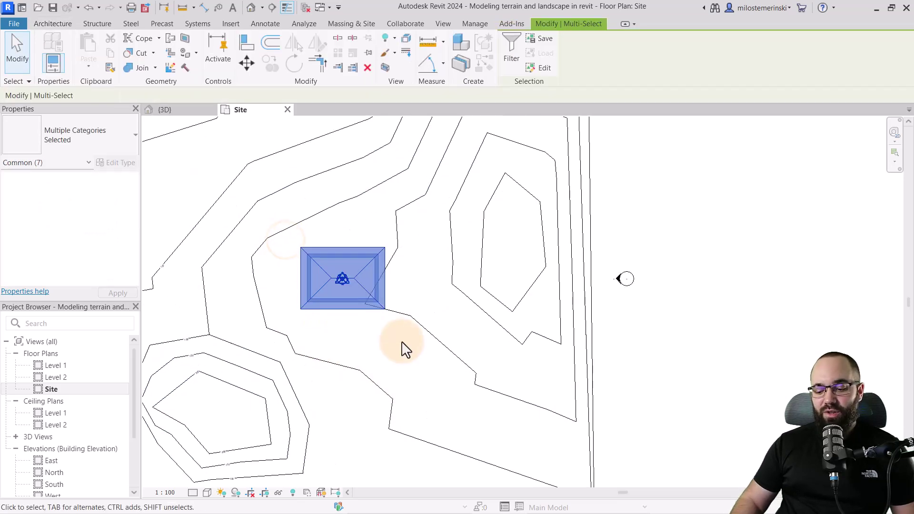
{"action": "key", "text": "Delete"}
{"action": "scroll", "coordinate": [394, 341], "scroll_direction": "down", "scroll_amount": 3}
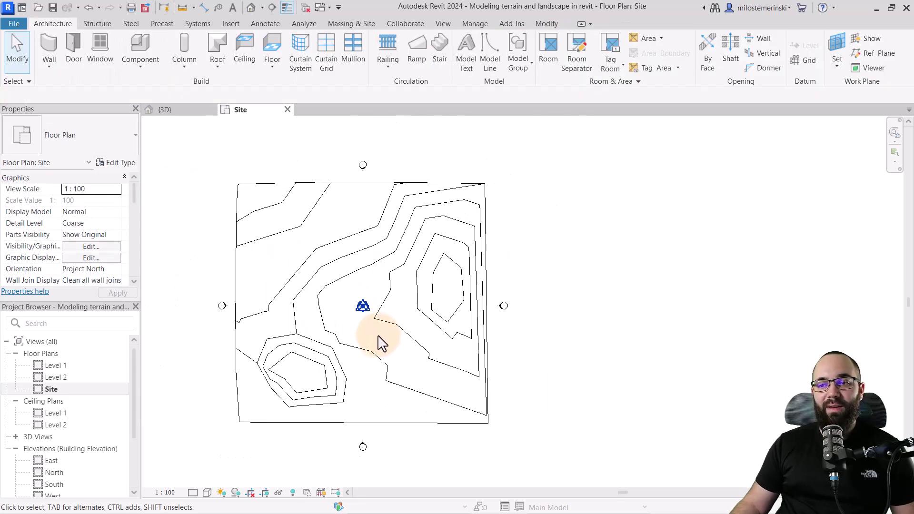
{"action": "middle_click_drag", "start_coordinate": [390, 350], "coordinate": [367, 349]}
Export the Site view as a DWG file named 'Site plan'
{"action": "left_click", "coordinate": [16, 22]}
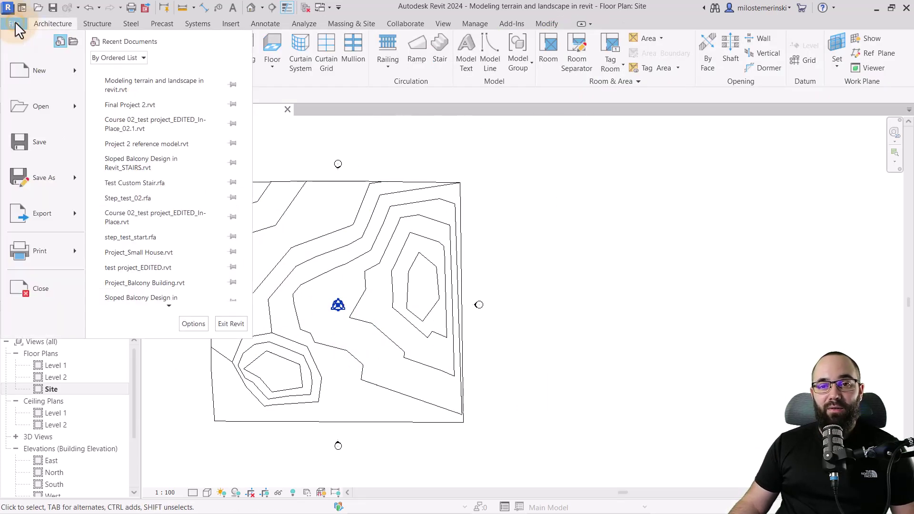
{"action": "left_click", "coordinate": [30, 216]}
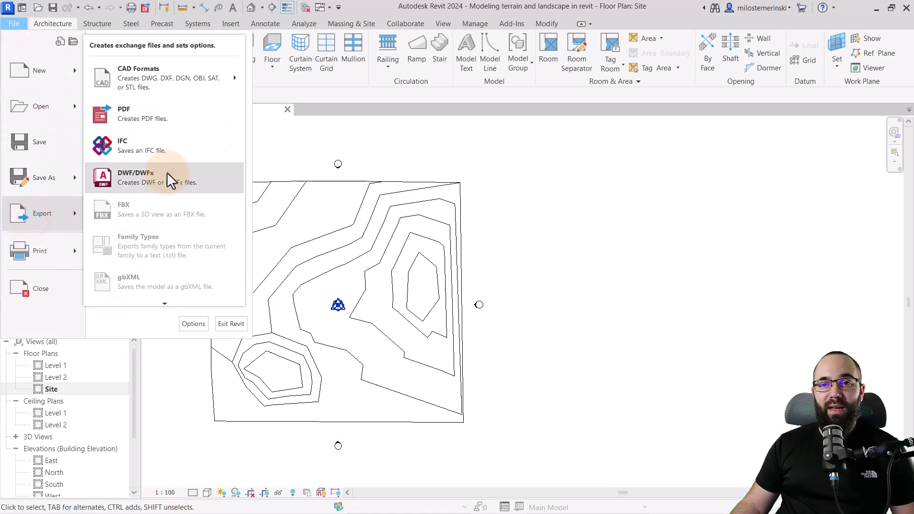
{"action": "mouse_move", "coordinate": [127, 78]}
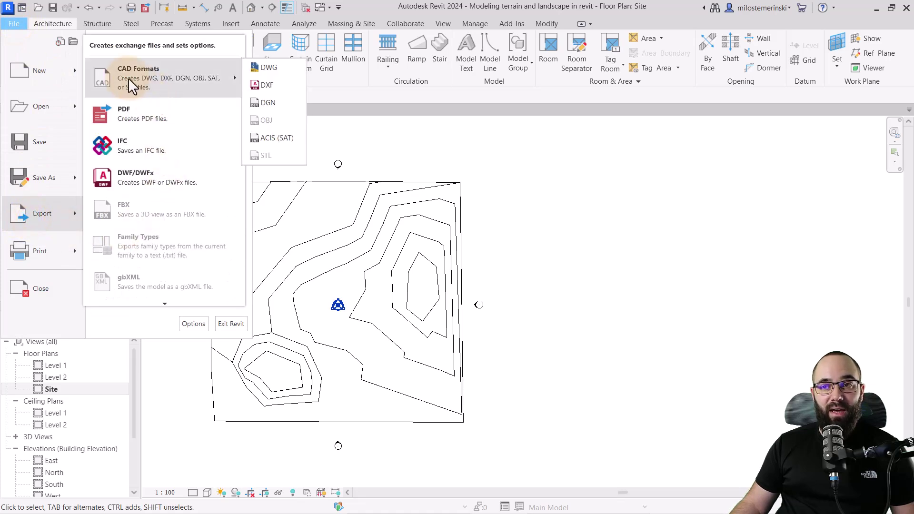
{"action": "left_click", "coordinate": [275, 71]}
{"action": "left_click_drag", "start_coordinate": [517, 86], "coordinate": [168, 79]}
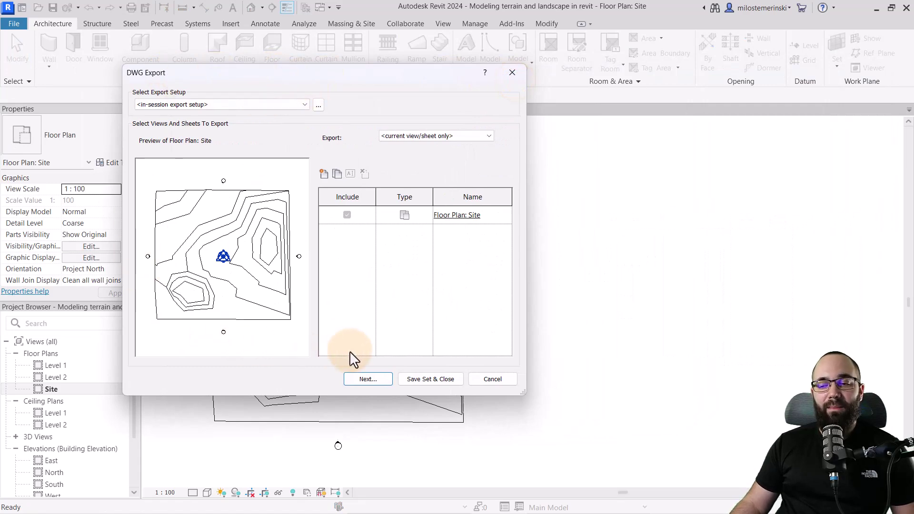
{"action": "left_click", "coordinate": [369, 381]}
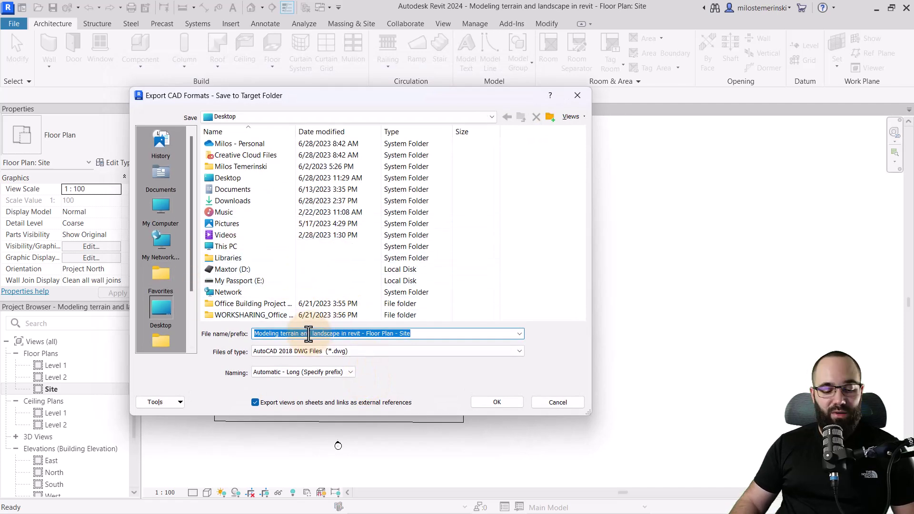
{"action": "type", "text": "Site pl"}
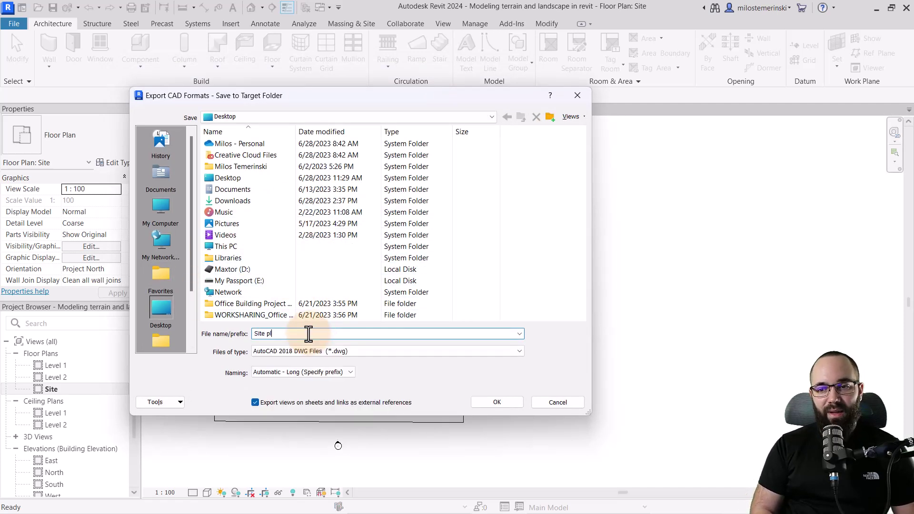
{"action": "type", "text": "an"}
{"action": "left_click", "coordinate": [491, 403]}
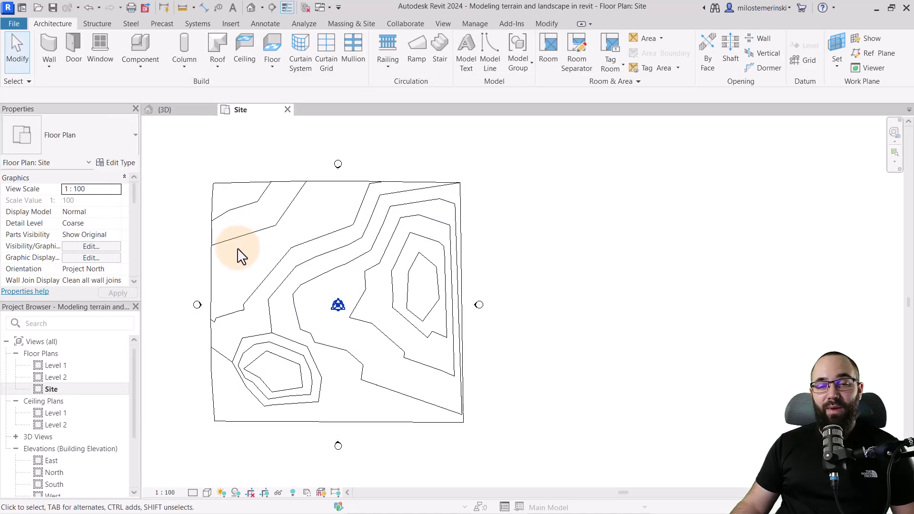
Link Site plan.dwg from the Desktop into the Site floor plan with Link CAD
{"action": "left_click", "coordinate": [236, 20]}
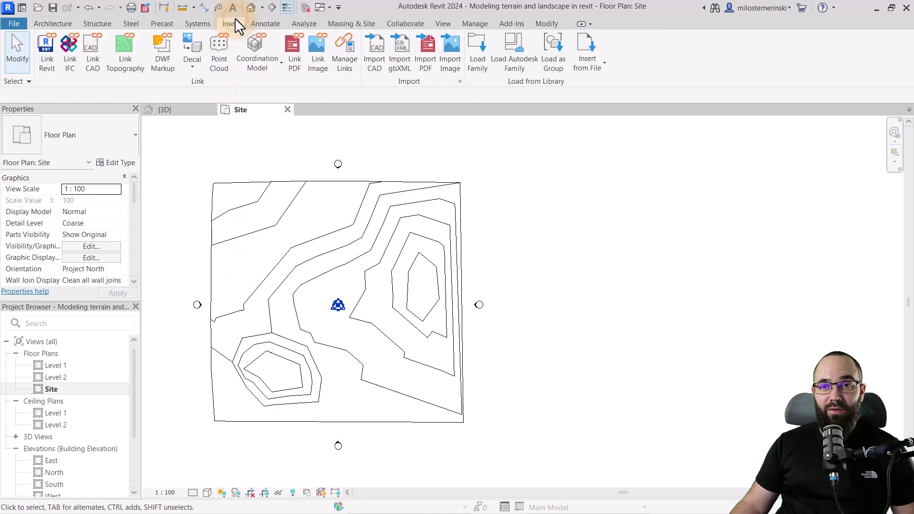
{"action": "left_click", "coordinate": [91, 72]}
{"action": "scroll", "coordinate": [343, 245], "scroll_direction": "down", "scroll_amount": 1}
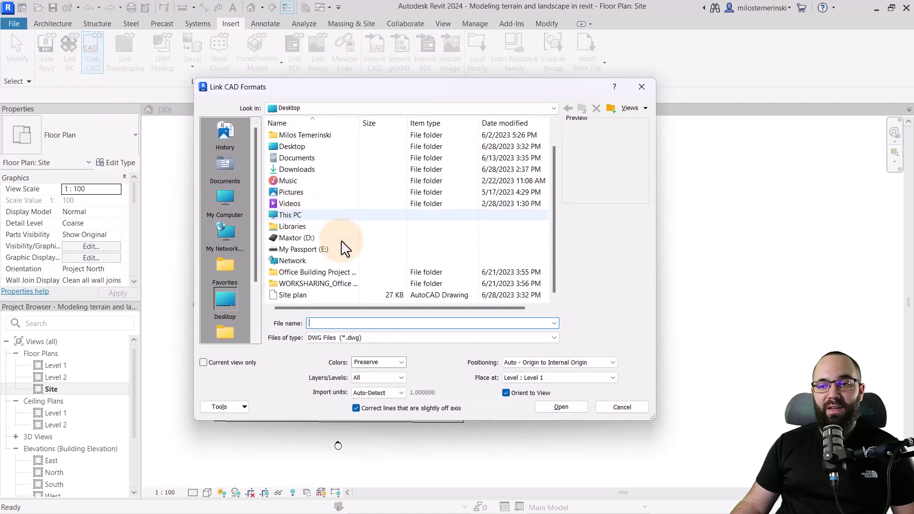
{"action": "left_click", "coordinate": [295, 295]}
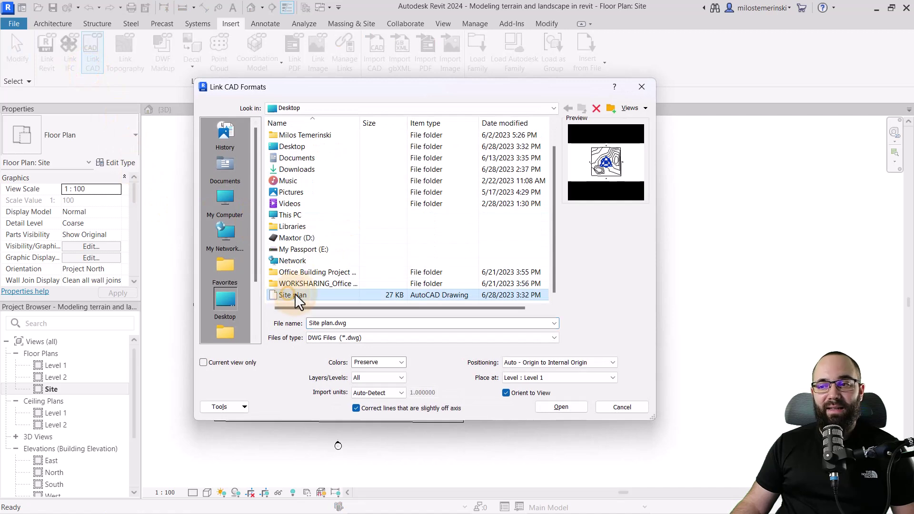
{"action": "left_click", "coordinate": [557, 408]}
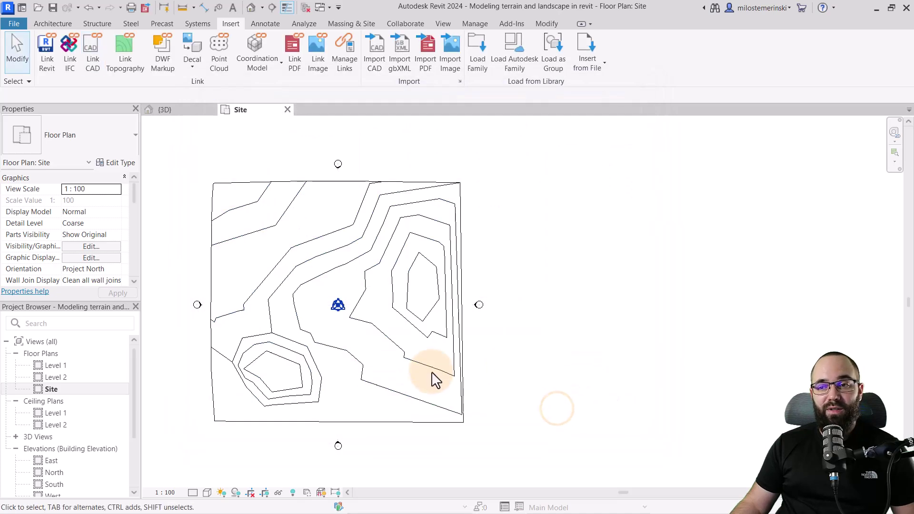
Switch to the 3D view and orbit to inspect the toposolid and linked DWG contours
{"action": "left_click", "coordinate": [393, 340]}
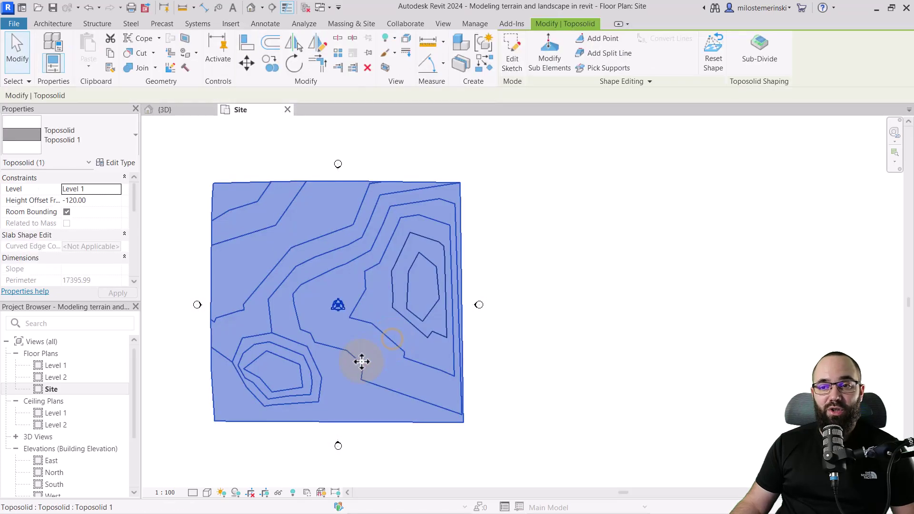
{"action": "left_click", "coordinate": [184, 111]}
{"action": "left_click", "coordinate": [253, 250]}
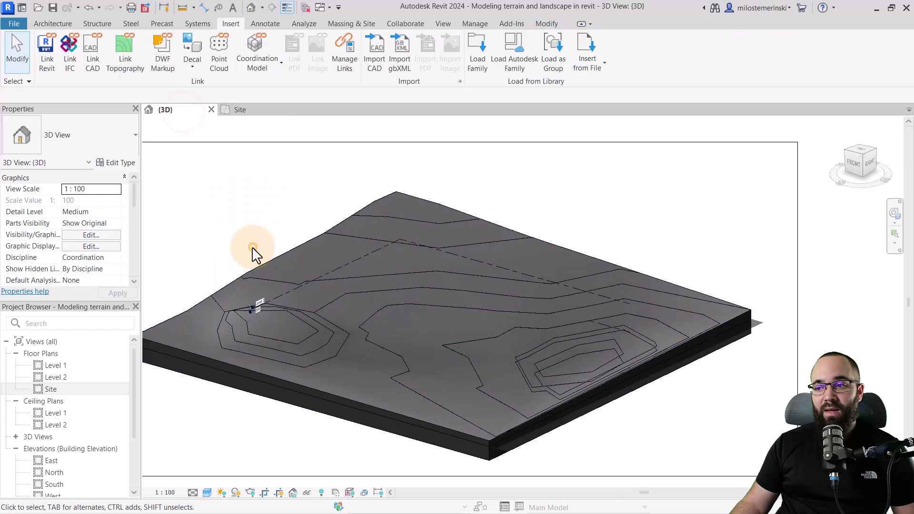
{"action": "middle_click_drag", "start_coordinate": [624, 415], "coordinate": [578, 441], "text": "shift"}
{"action": "left_click", "coordinate": [530, 355]}
{"action": "left_click", "coordinate": [578, 441]}
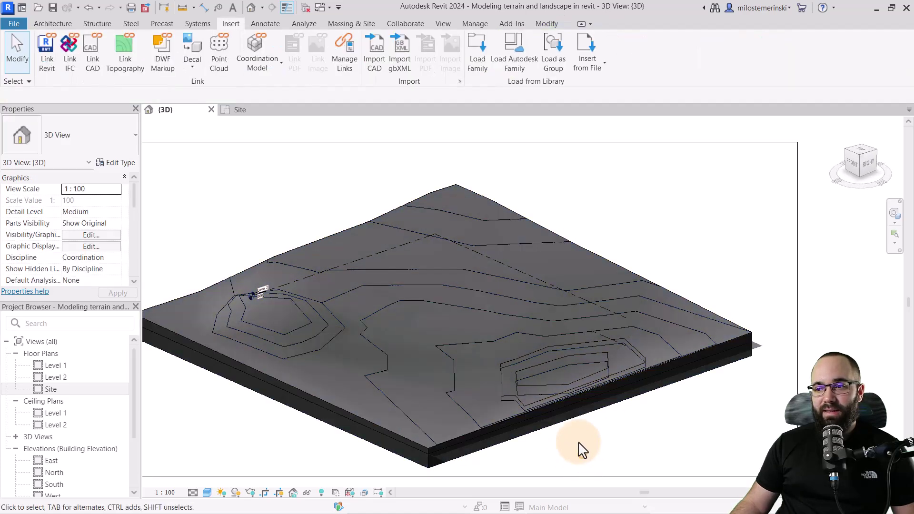
{"action": "left_click", "coordinate": [539, 375]}
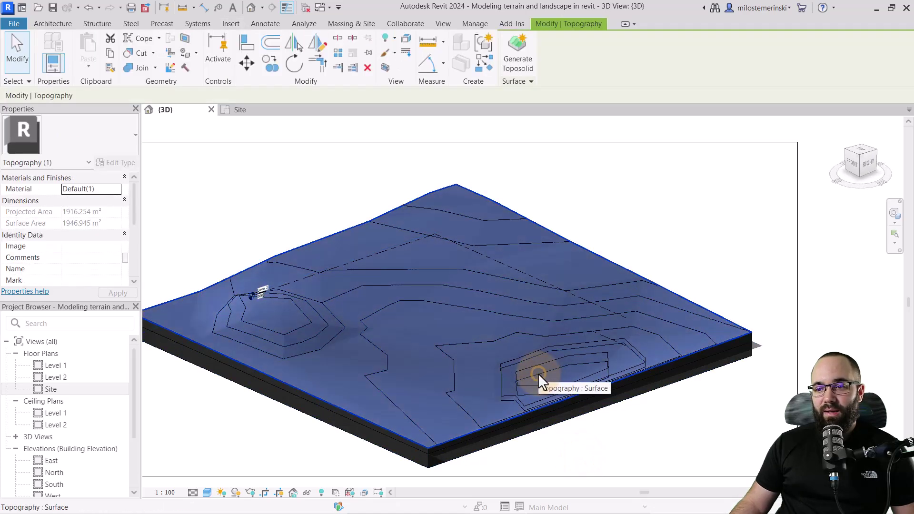
{"action": "left_click", "coordinate": [628, 424]}
{"action": "left_click", "coordinate": [555, 382]}
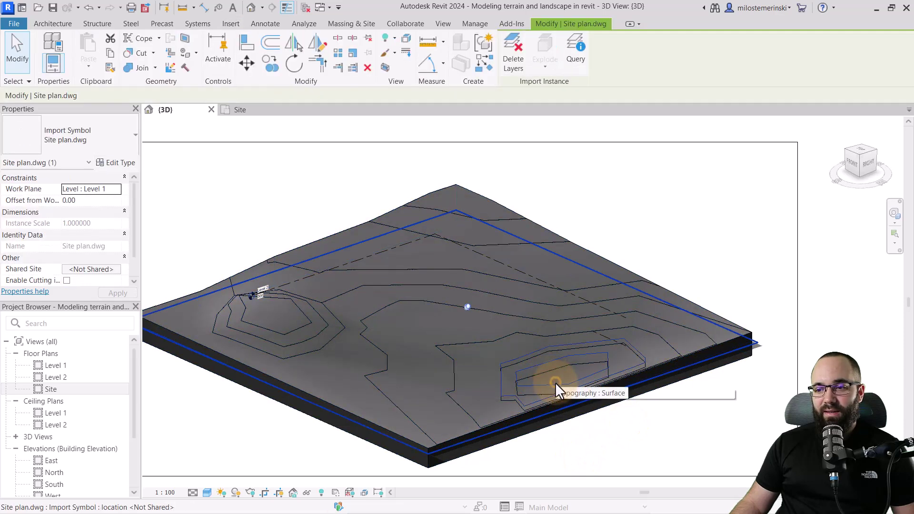
{"action": "middle_click_drag", "start_coordinate": [619, 434], "coordinate": [622, 453], "text": "shift"}
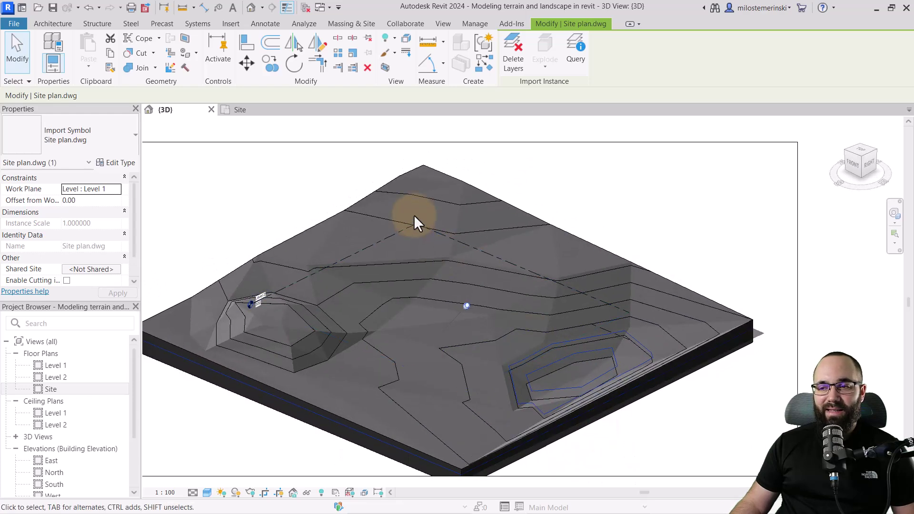
Hide the toposolid with Hide Elements and the topography with EH in the 3D view
{"action": "left_click", "coordinate": [415, 173]}
{"action": "left_click", "coordinate": [395, 39]}
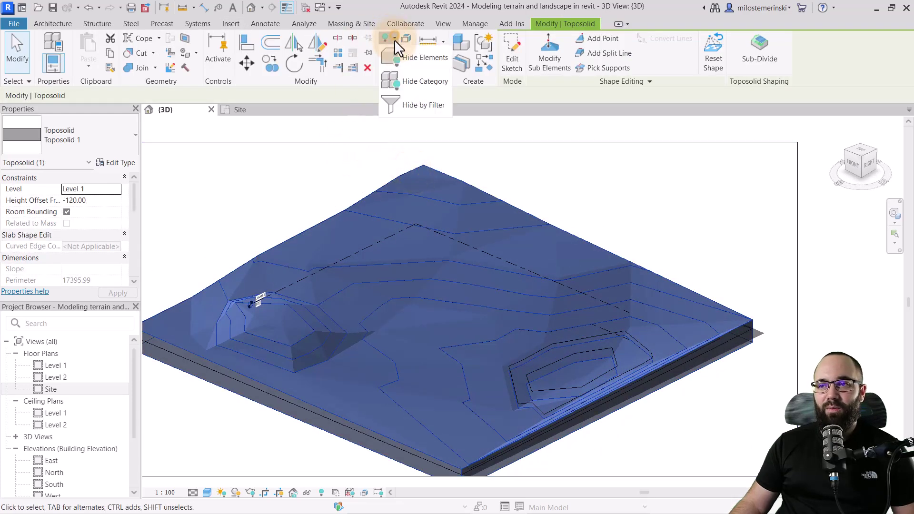
{"action": "left_click", "coordinate": [395, 55]}
{"action": "left_click", "coordinate": [291, 216]}
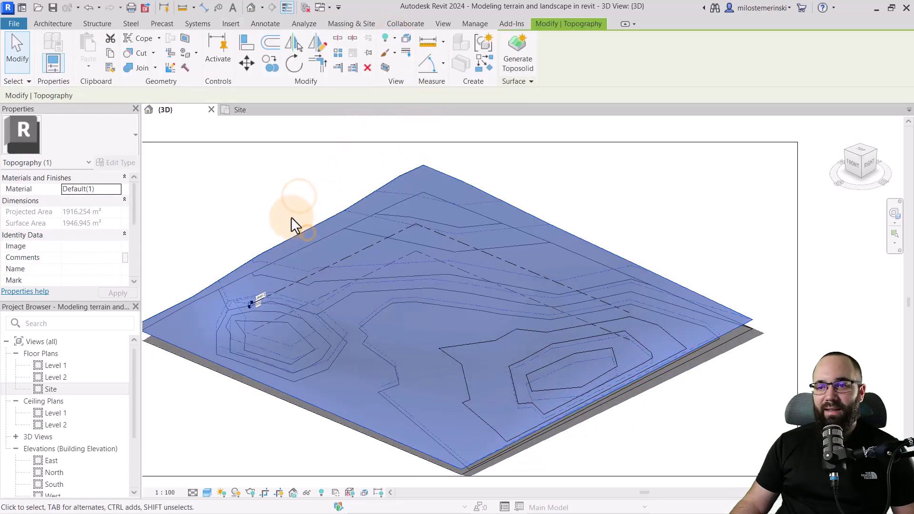
{"action": "key", "text": "e"}
{"action": "key", "text": "h"}
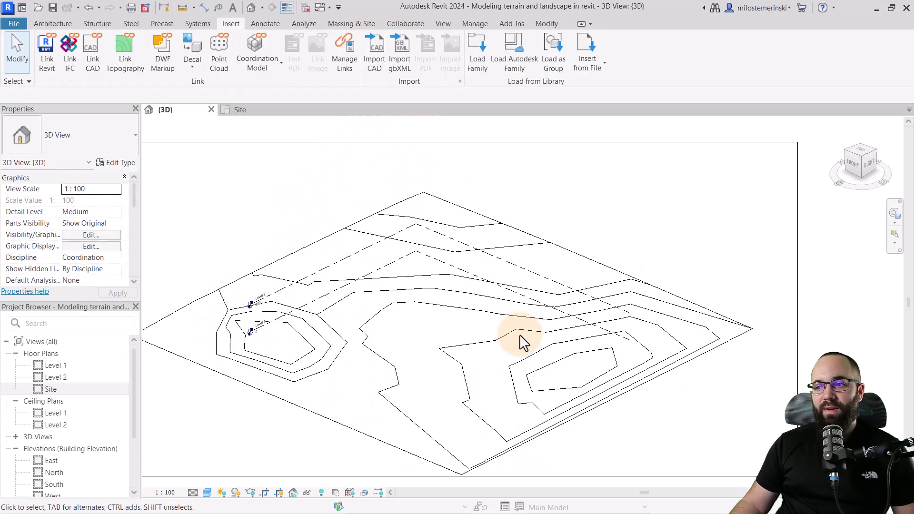
{"action": "left_click", "coordinate": [504, 353]}
{"action": "middle_click_drag", "start_coordinate": [500, 363], "coordinate": [513, 415], "text": "shift"}
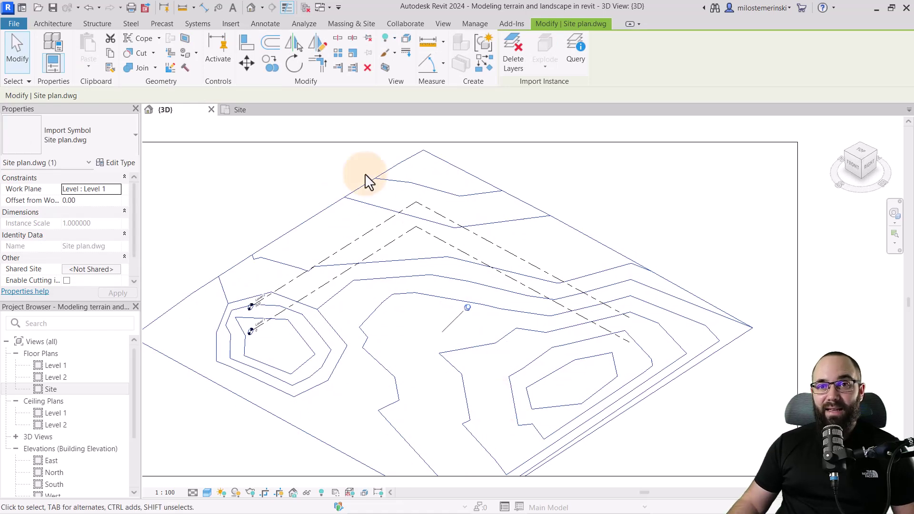
{"action": "left_click", "coordinate": [56, 24]}
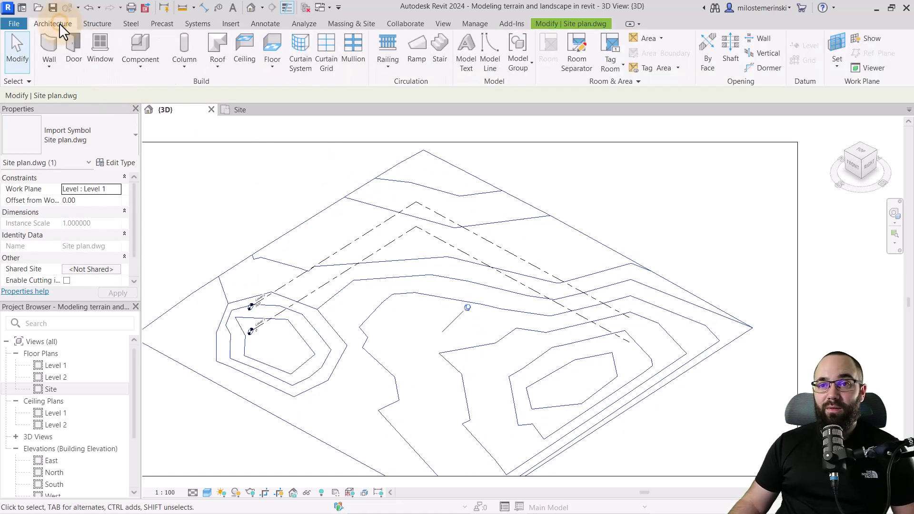
Create a floor by picking the linked DWG contour lines as its boundary and finish the sketch
{"action": "left_click", "coordinate": [271, 47]}
{"action": "left_click", "coordinate": [622, 67]}
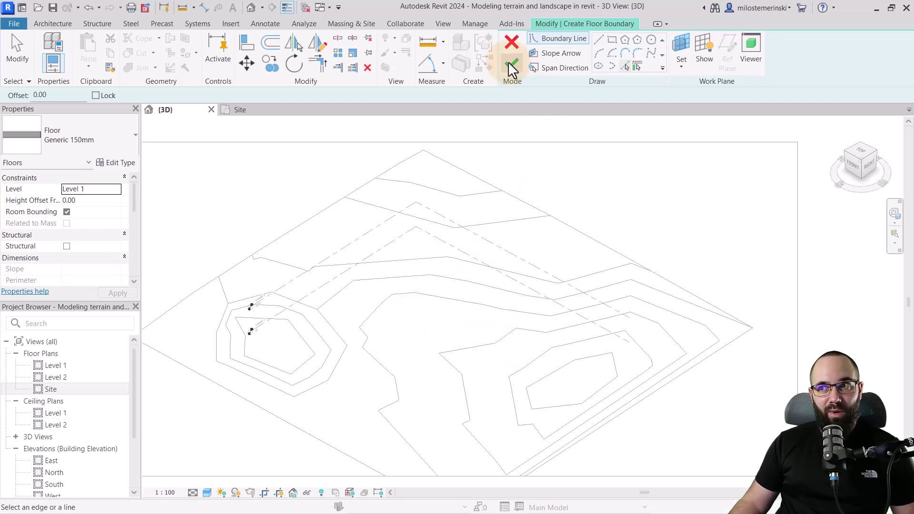
{"action": "left_click", "coordinate": [512, 66]}
{"action": "mouse_move", "coordinate": [424, 283]}
{"action": "middle_mouse_down", "text": "shift"}
{"action": "mouse_move", "coordinate": [443, 286]}
{"action": "mouse_move", "coordinate": [438, 262]}
{"action": "mouse_move", "coordinate": [441, 284]}
{"action": "middle_mouse_up", "text": "shift"}
{"action": "left_click", "coordinate": [292, 420]}
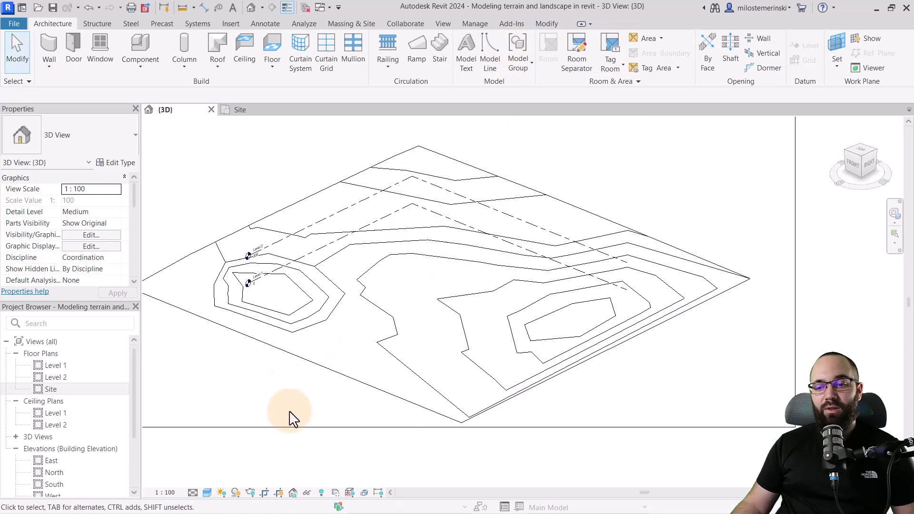
{"action": "left_click", "coordinate": [321, 493]}
{"action": "left_click", "coordinate": [367, 397]}
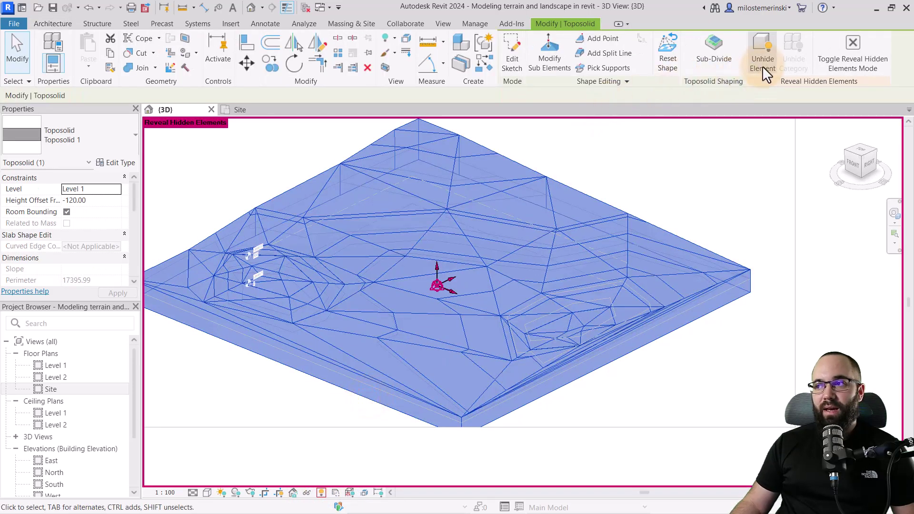
{"action": "left_click", "coordinate": [840, 61]}
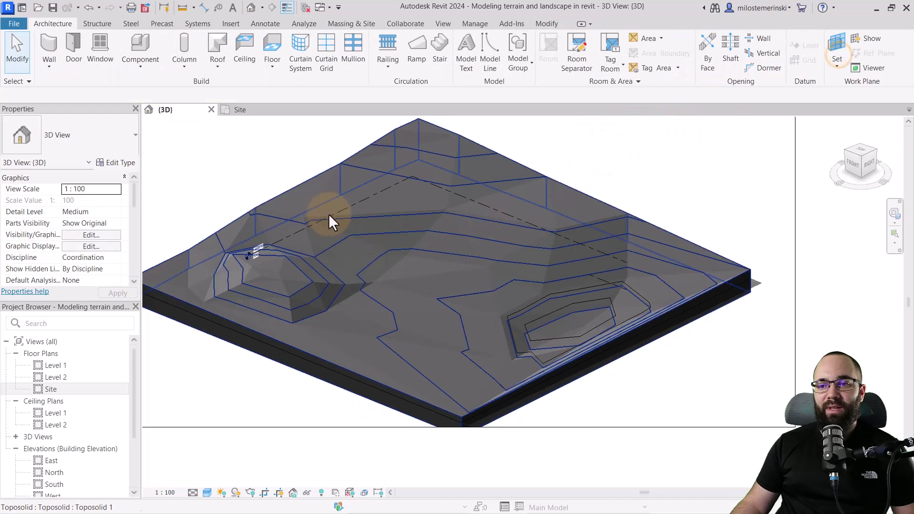
{"action": "left_click", "coordinate": [314, 195]}
{"action": "left_click", "coordinate": [261, 177]}
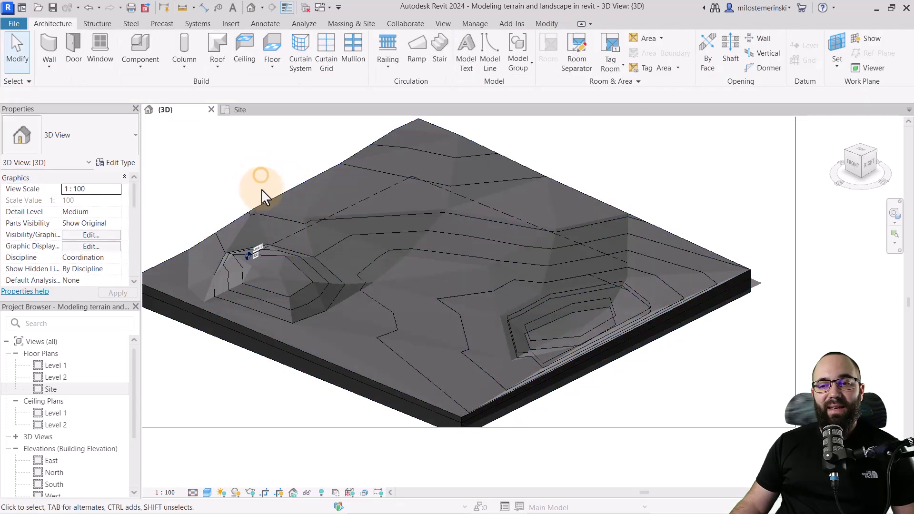
{"action": "middle_click_drag", "start_coordinate": [258, 196], "coordinate": [241, 203], "text": "shift"}
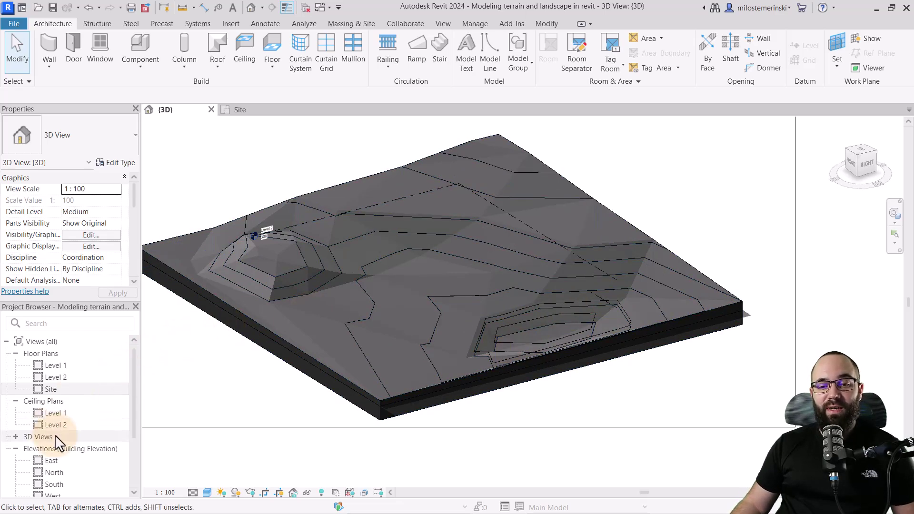
In the South elevation, draw a new Level 3 at -150 below Level 1
{"action": "scroll", "coordinate": [55, 435], "scroll_direction": "down", "scroll_amount": 2}
{"action": "double_click", "coordinate": [53, 408]}
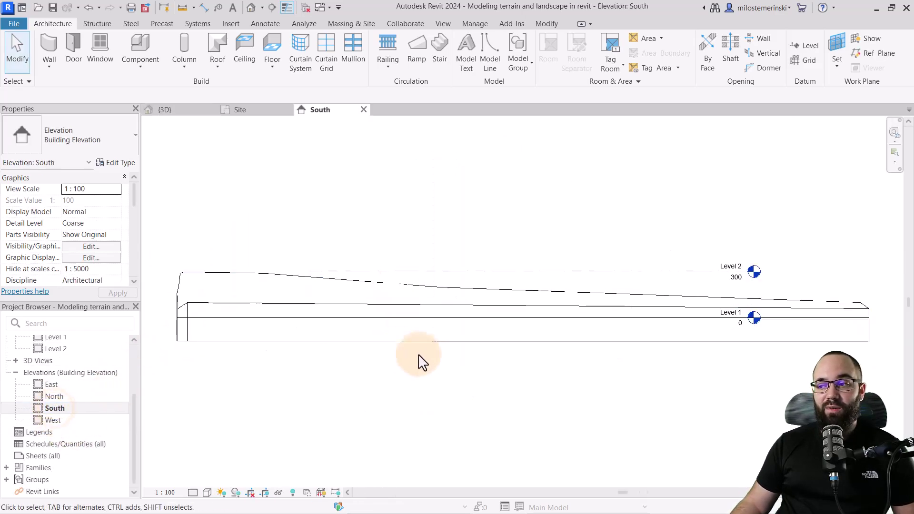
{"action": "middle_click_drag", "start_coordinate": [419, 356], "coordinate": [410, 354]}
{"action": "scroll", "coordinate": [410, 353], "scroll_direction": "down", "scroll_amount": 1}
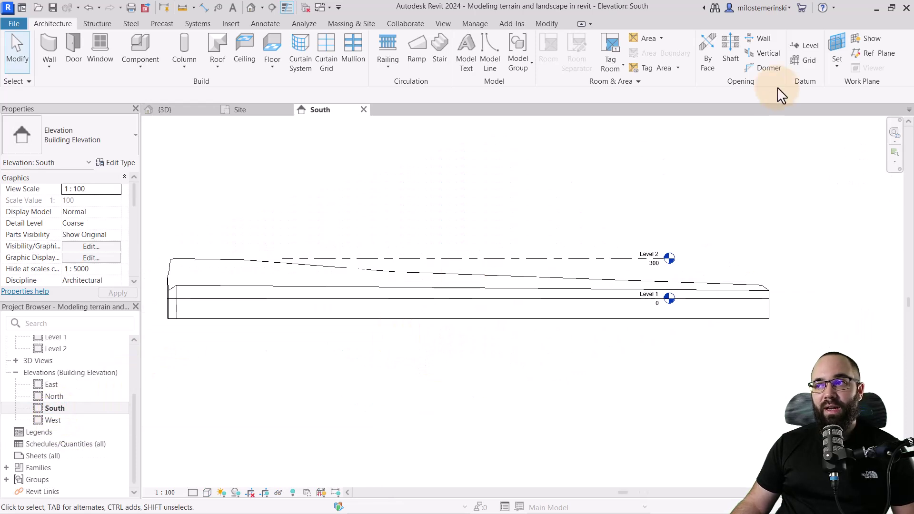
{"action": "left_click", "coordinate": [810, 46]}
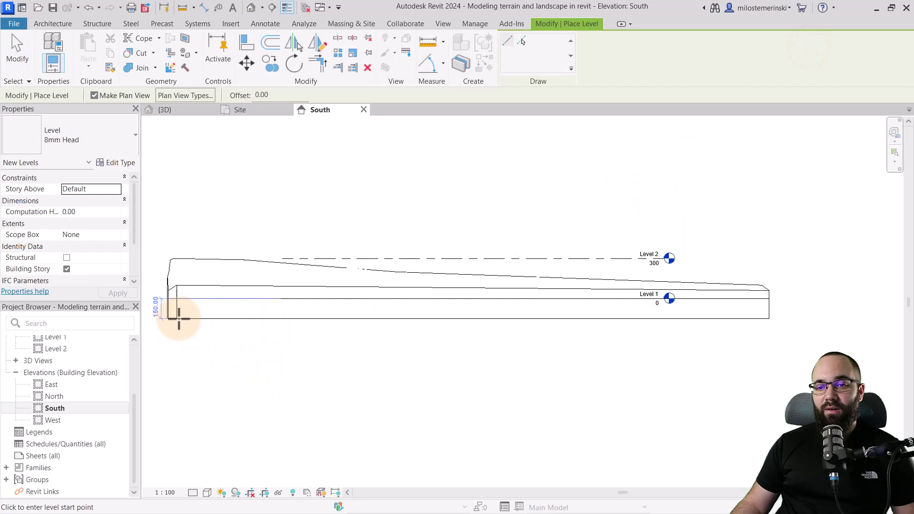
{"action": "left_click", "coordinate": [178, 318]}
{"action": "left_click", "coordinate": [791, 333]}
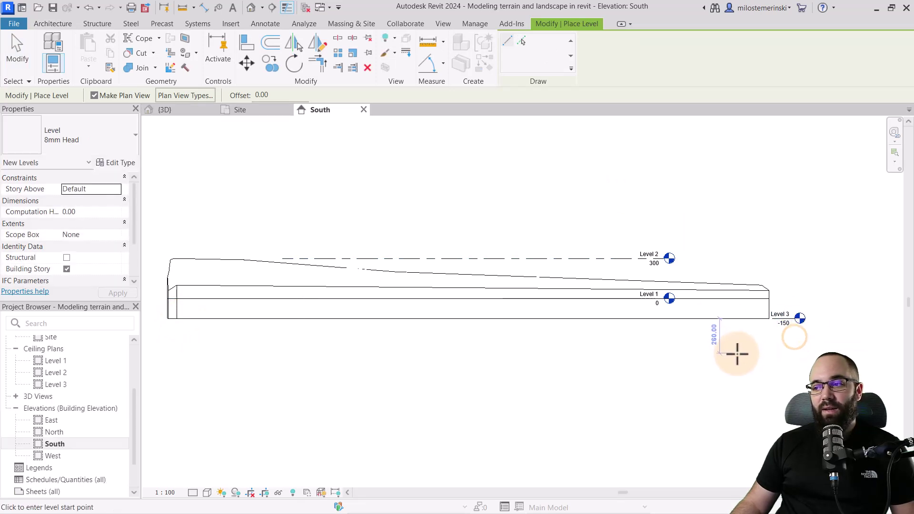
{"action": "key", "text": "Escape"}
Drag Level 3's end to line up with the other level heads
{"action": "left_click", "coordinate": [696, 319]}
{"action": "key", "text": "Escape"}
{"action": "left_click", "coordinate": [776, 322]}
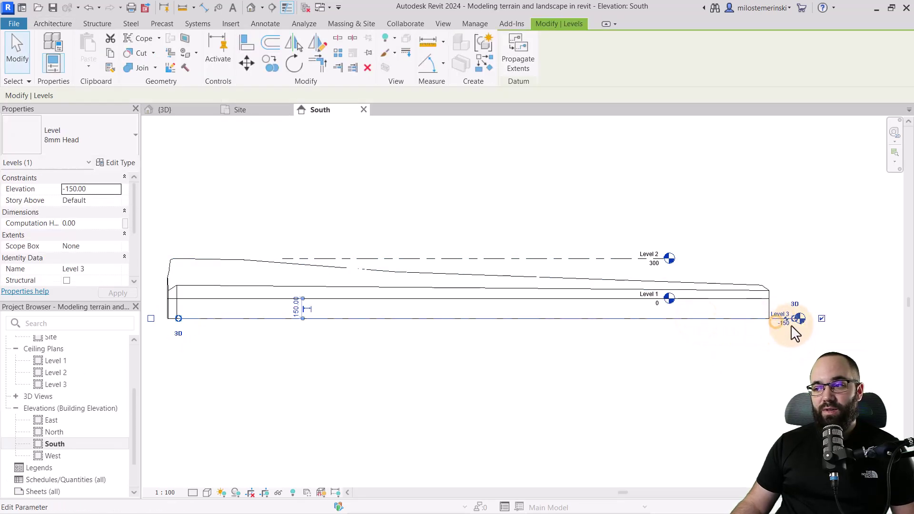
{"action": "left_click_drag", "start_coordinate": [776, 322], "coordinate": [665, 320]}
{"action": "left_click", "coordinate": [640, 352]}
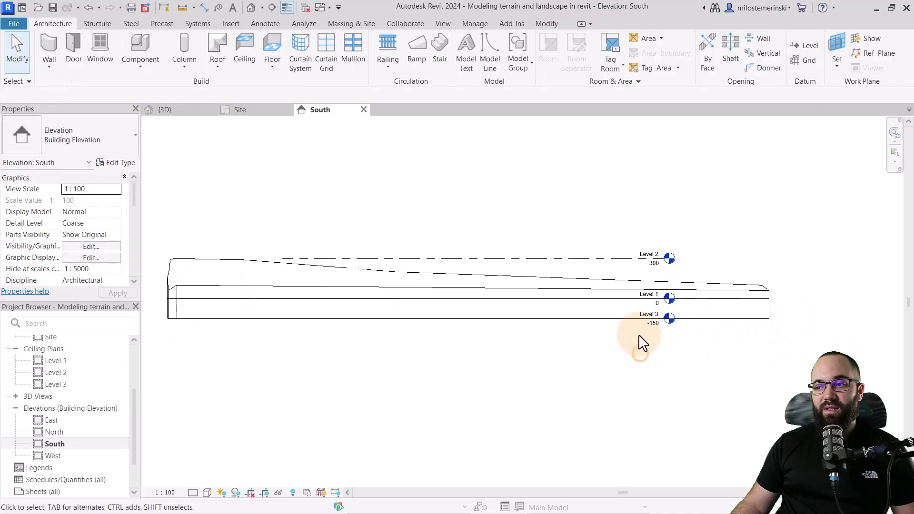
{"action": "scroll", "coordinate": [646, 318], "scroll_direction": "up", "scroll_amount": 3}
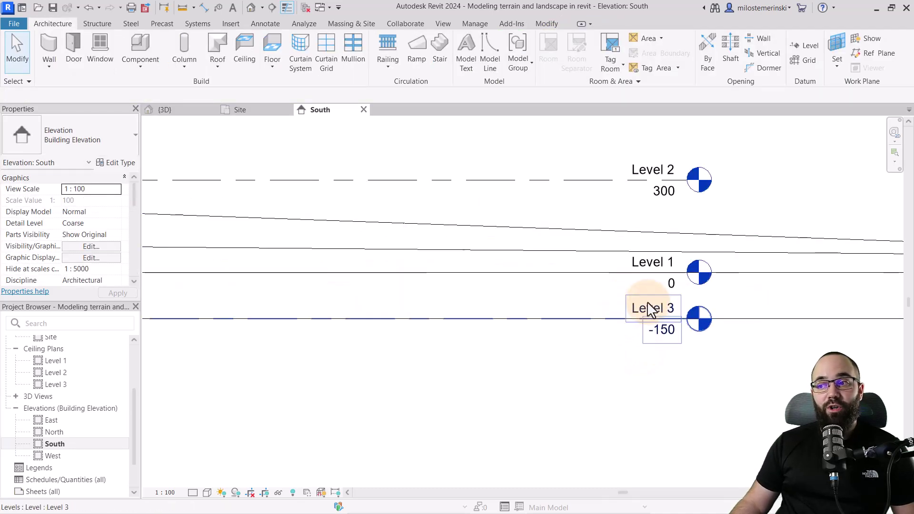
{"action": "scroll", "coordinate": [483, 357], "scroll_direction": "down", "scroll_amount": 5}
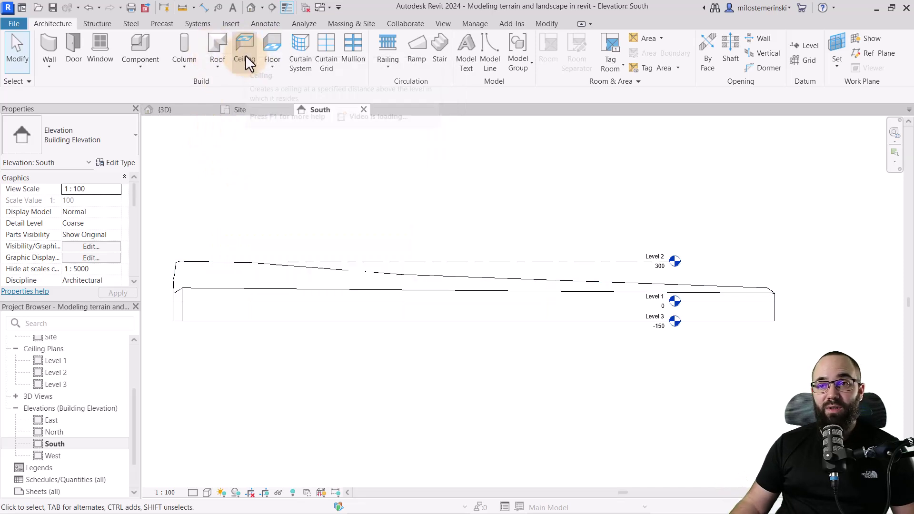
Start a floor in the Site floor plan using the Generic 300mm floor type
{"action": "left_click", "coordinate": [273, 48]}
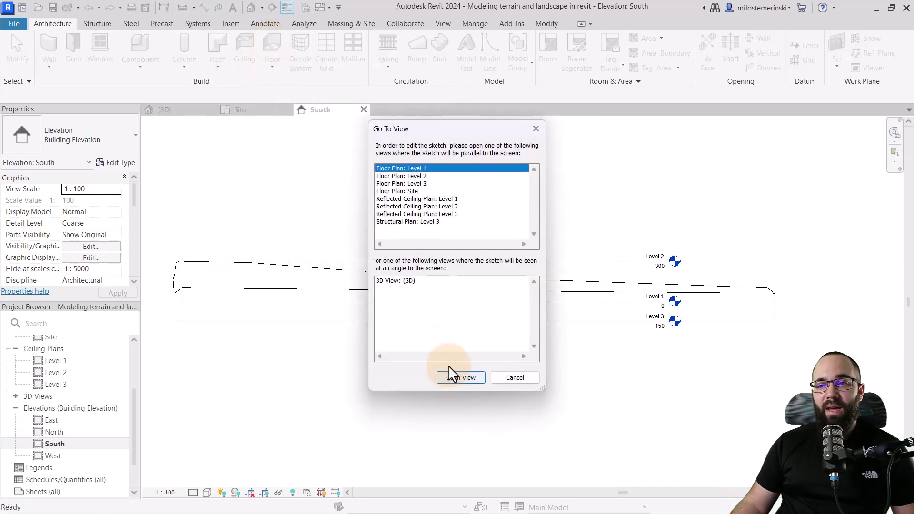
{"action": "double_click", "coordinate": [412, 191]}
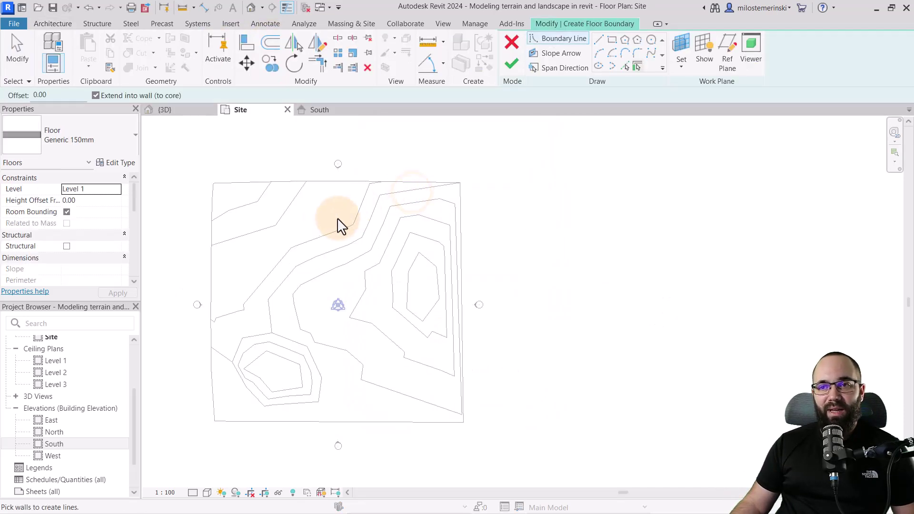
{"action": "left_click", "coordinate": [79, 140]}
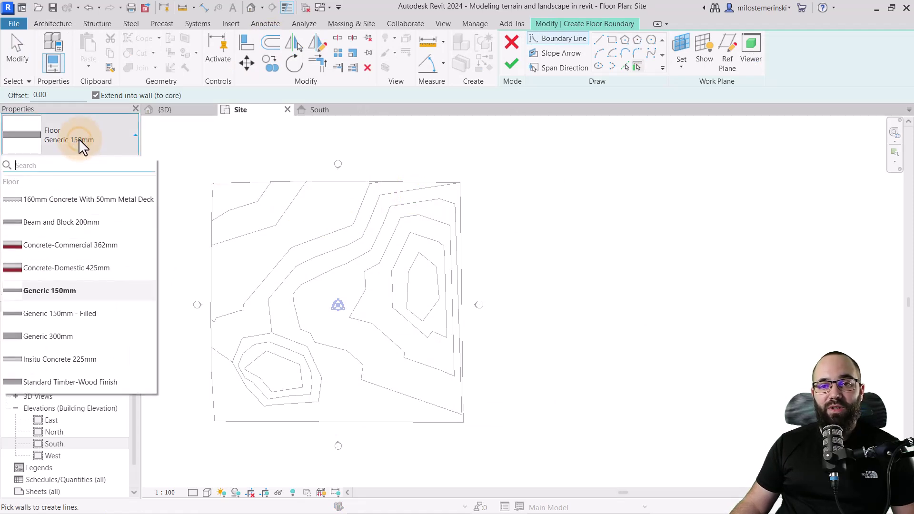
{"action": "left_click", "coordinate": [59, 336]}
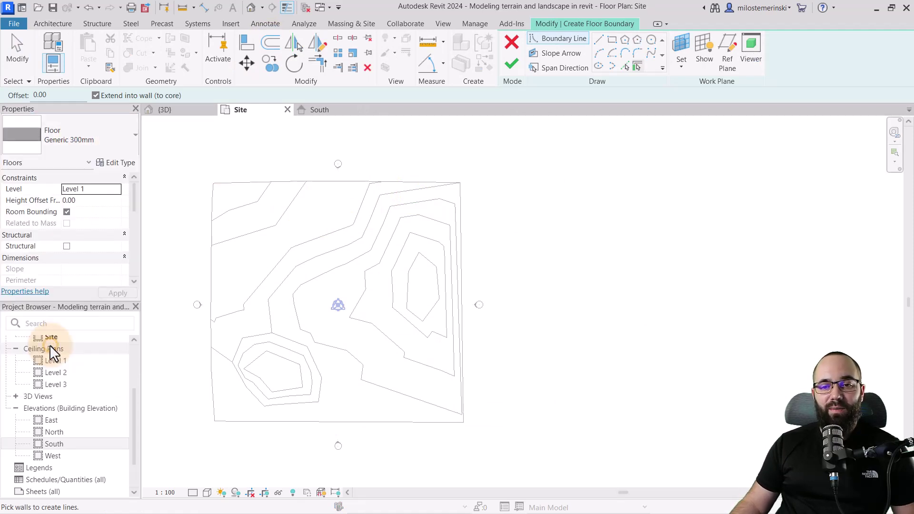
Duplicate the floor type as Generic 500mm with a 50-thick structure layer
{"action": "left_click", "coordinate": [117, 163]}
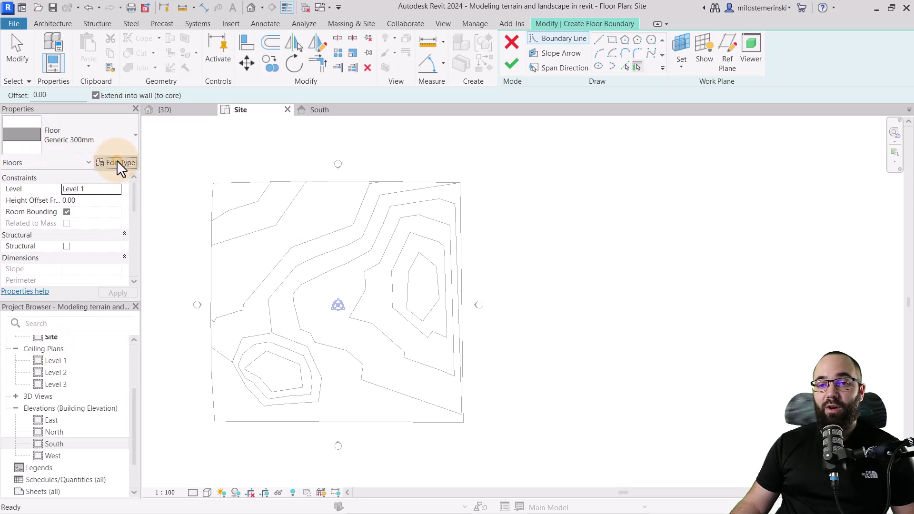
{"action": "left_click", "coordinate": [305, 136]}
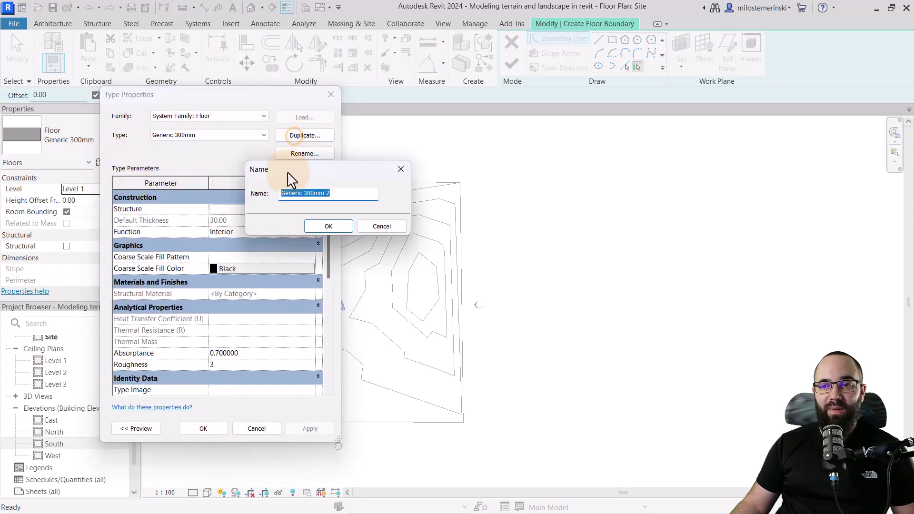
{"action": "left_click", "coordinate": [304, 193]}
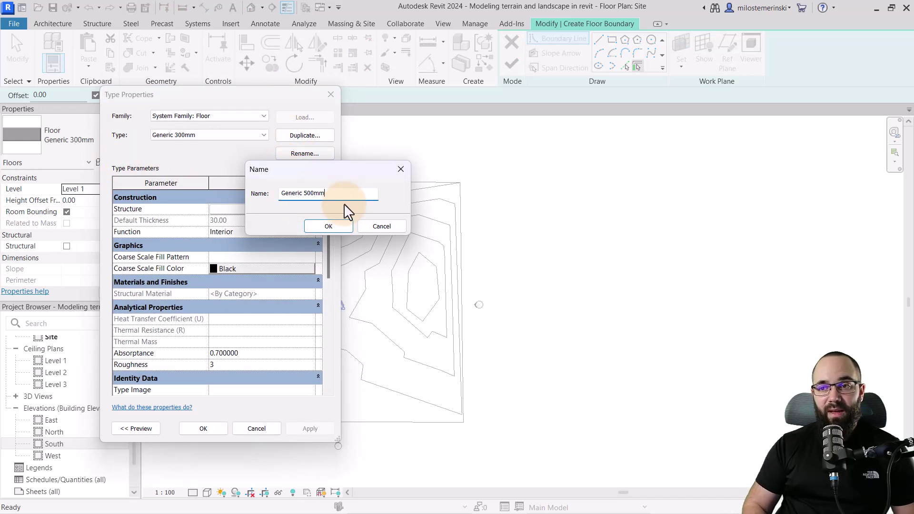
{"action": "left_click", "coordinate": [328, 227]}
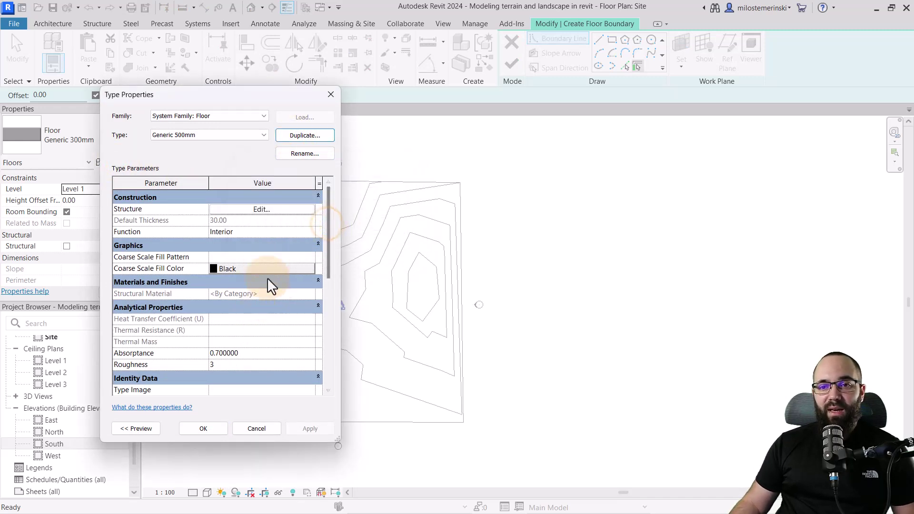
{"action": "left_click", "coordinate": [249, 212]}
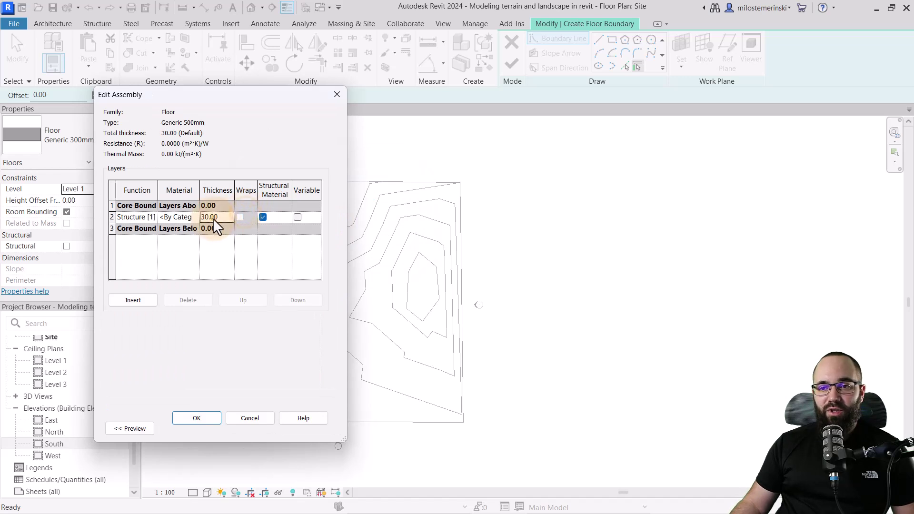
{"action": "left_click", "coordinate": [197, 419]}
{"action": "left_click", "coordinate": [308, 428]}
{"action": "left_click", "coordinate": [210, 431]}
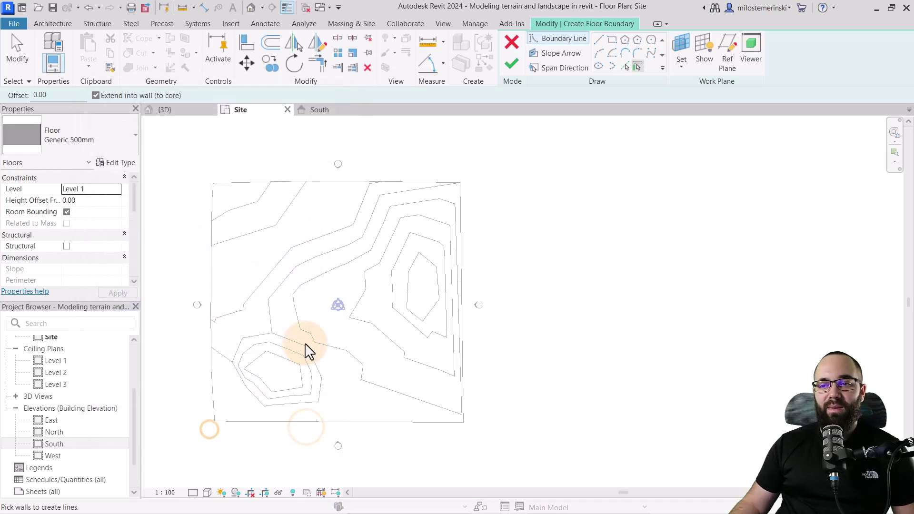
Pick the bottom, right, top and left edges of the square site as the floor boundary
{"action": "middle_click_drag", "start_coordinate": [306, 351], "coordinate": [305, 308]}
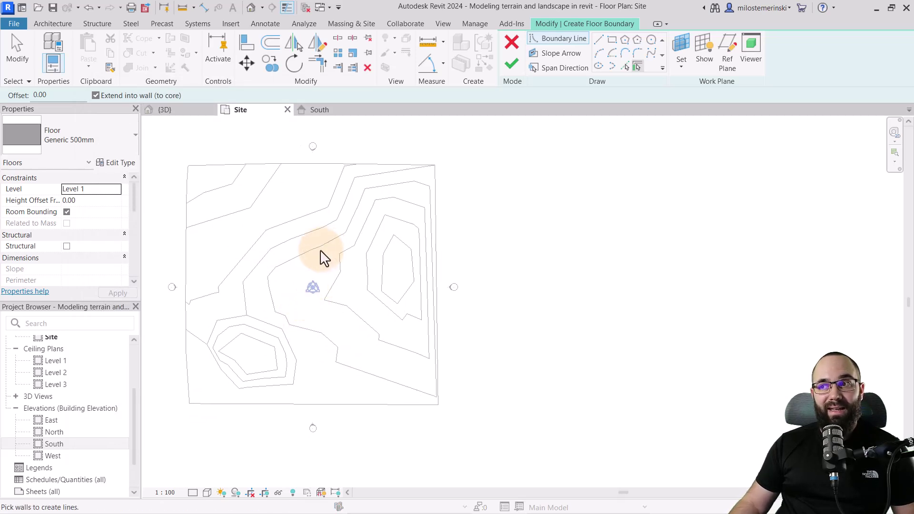
{"action": "left_click", "coordinate": [623, 67]}
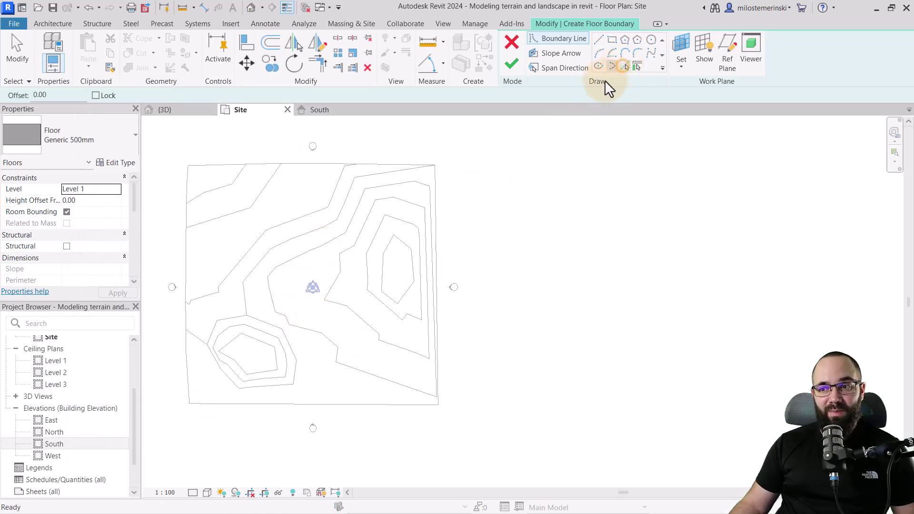
{"action": "left_click", "coordinate": [315, 404]}
{"action": "left_click", "coordinate": [438, 401]}
{"action": "left_click", "coordinate": [388, 164]}
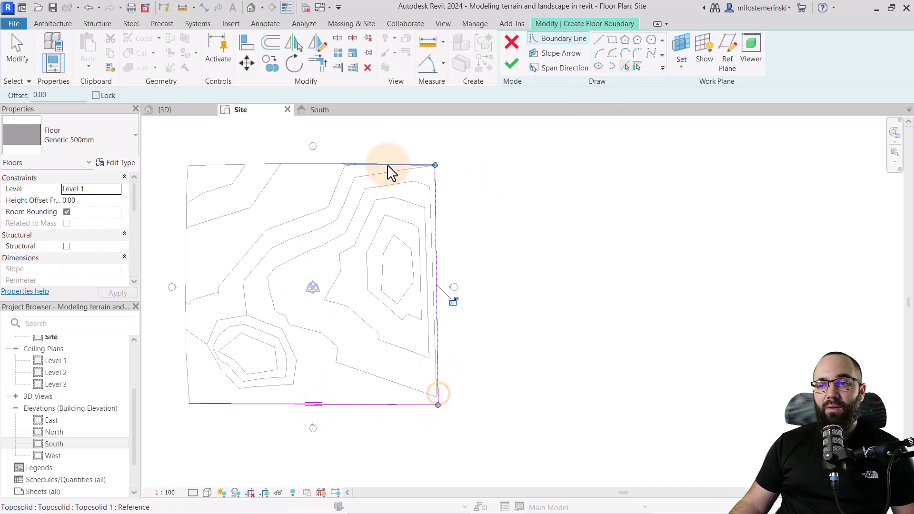
{"action": "left_click", "coordinate": [315, 163]}
{"action": "left_click", "coordinate": [266, 164]}
{"action": "left_click", "coordinate": [204, 165]}
{"action": "left_click", "coordinate": [189, 187]}
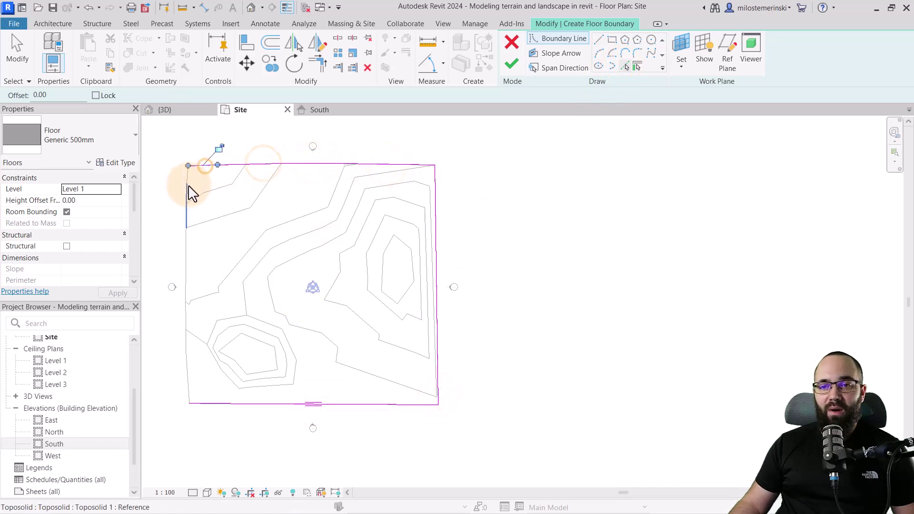
{"action": "left_click", "coordinate": [188, 241]}
{"action": "left_click", "coordinate": [188, 331]}
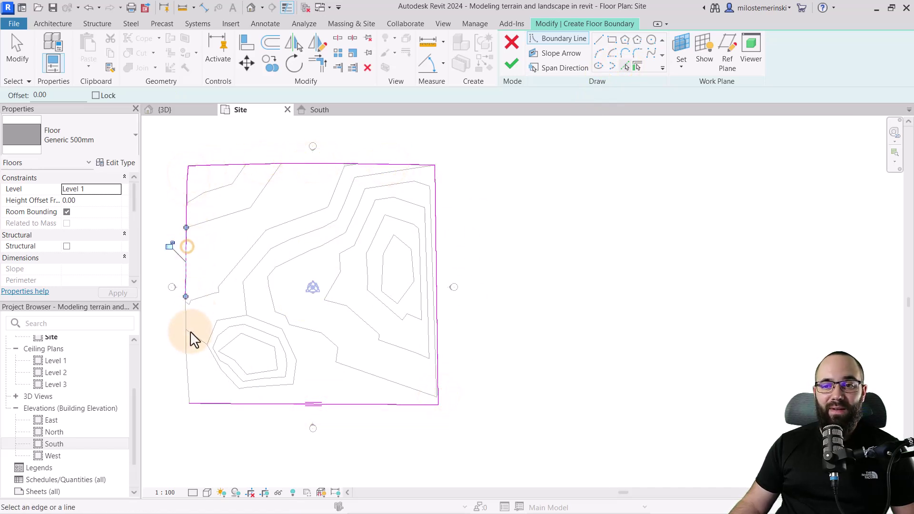
{"action": "left_click", "coordinate": [186, 368]}
Check the boundary in 3D, then finish the sketch to create the Generic 500mm floor
{"action": "middle_click_drag", "start_coordinate": [286, 384], "coordinate": [243, 222]}
{"action": "left_click", "coordinate": [185, 114]}
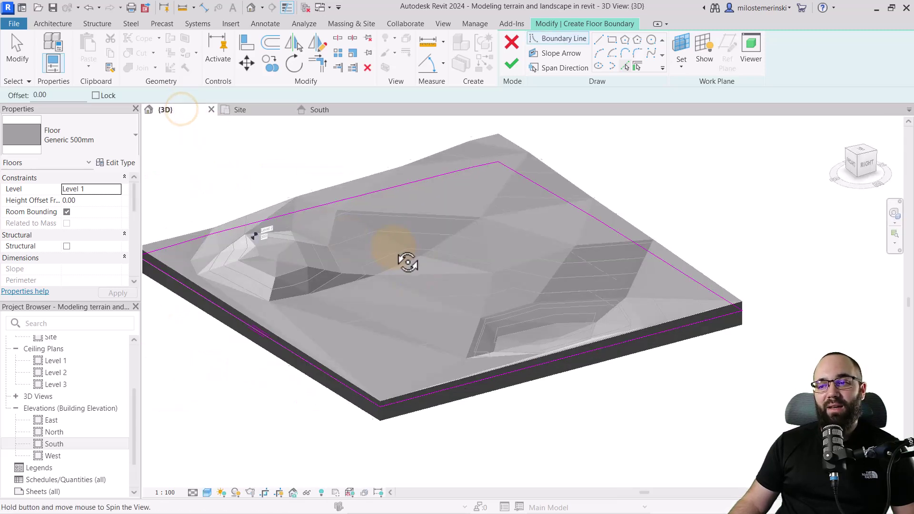
{"action": "middle_click_drag", "start_coordinate": [406, 261], "coordinate": [592, 293], "text": "shift"}
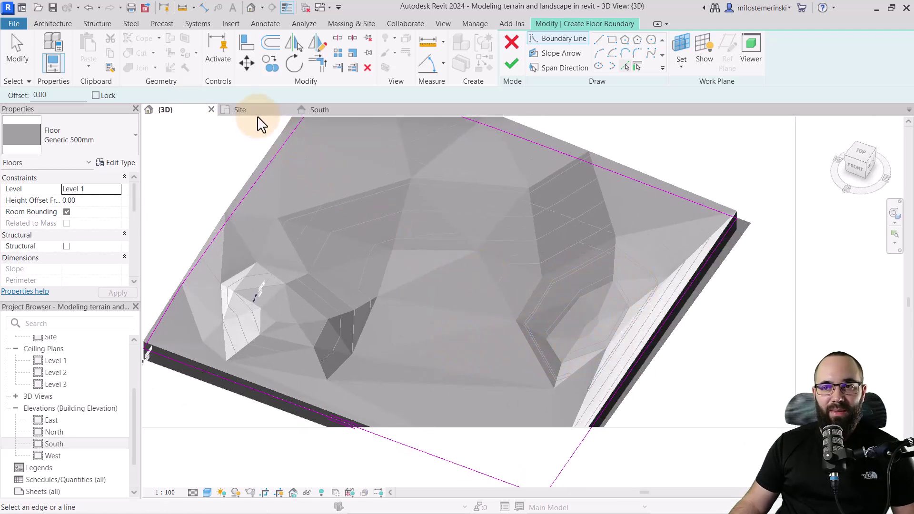
{"action": "left_click", "coordinate": [240, 112]}
{"action": "scroll", "coordinate": [348, 280], "scroll_direction": "up", "scroll_amount": 2}
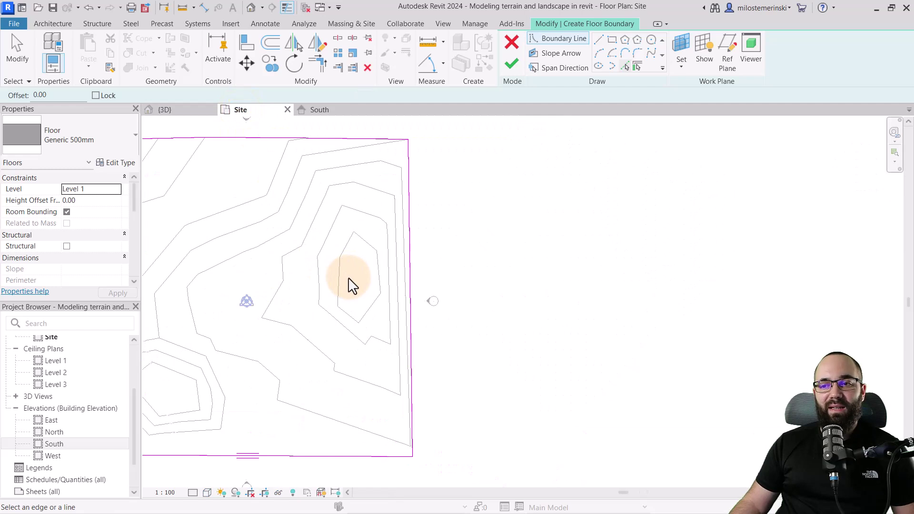
{"action": "scroll", "coordinate": [348, 281], "scroll_direction": "up", "scroll_amount": 1}
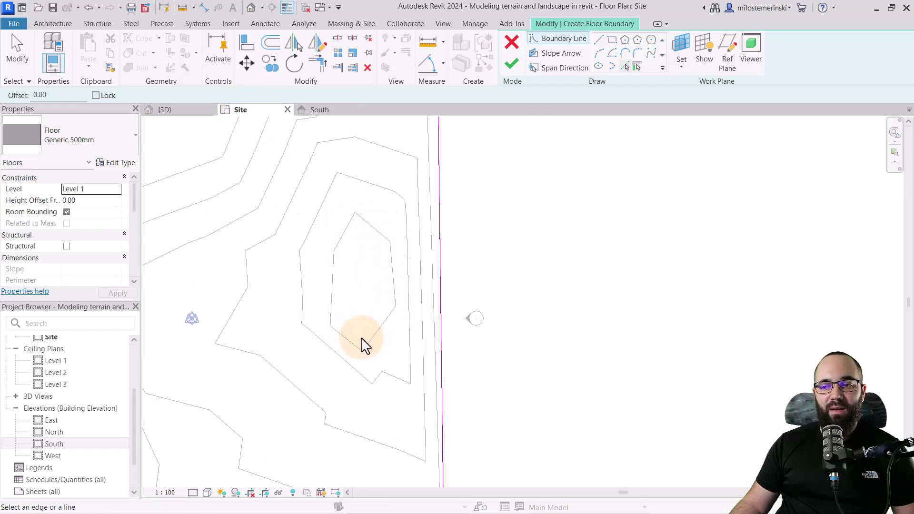
{"action": "scroll", "coordinate": [429, 259], "scroll_direction": "down", "scroll_amount": 5}
{"action": "middle_click_drag", "start_coordinate": [417, 320], "coordinate": [419, 331]}
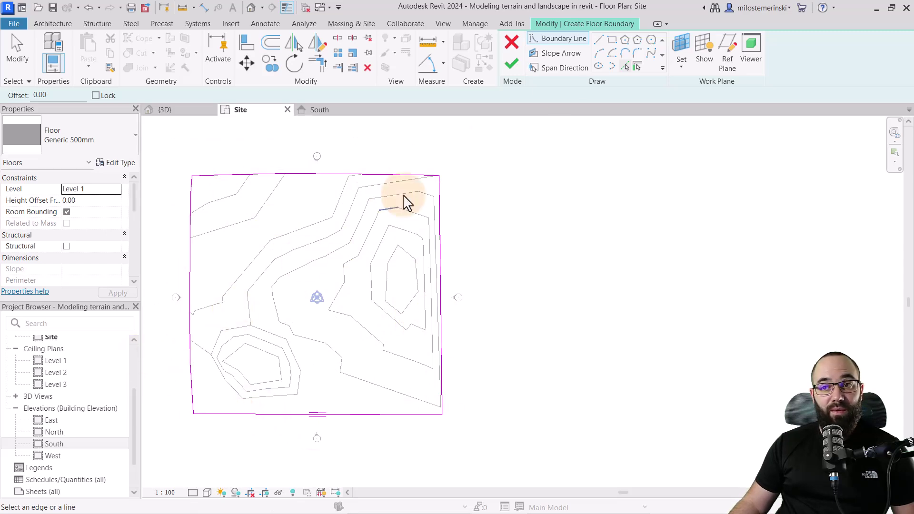
{"action": "left_click", "coordinate": [511, 63]}
{"action": "left_click", "coordinate": [271, 139]}
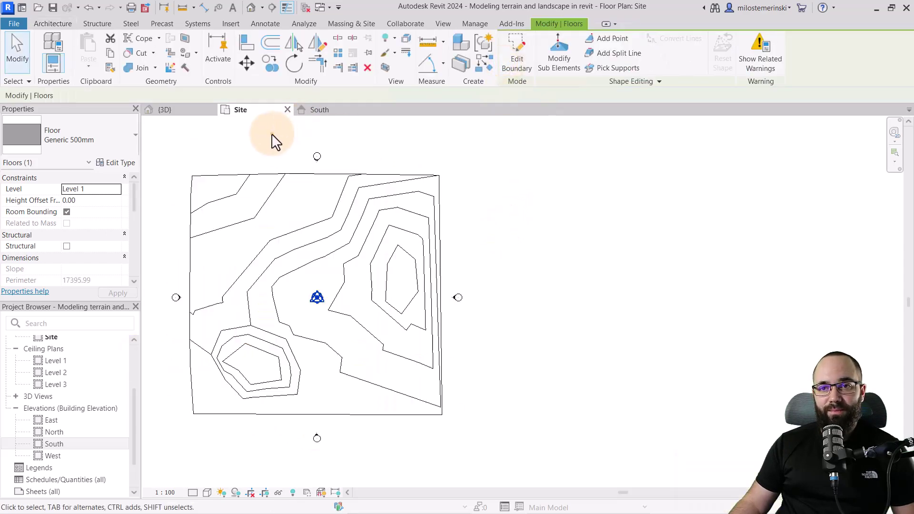
In the South elevation, set the floor to Level 3 with 50.00 offset, accepting the overlap warning
{"action": "left_click", "coordinate": [185, 110]}
{"action": "middle_click_drag", "start_coordinate": [490, 290], "coordinate": [478, 222], "text": "shift"}
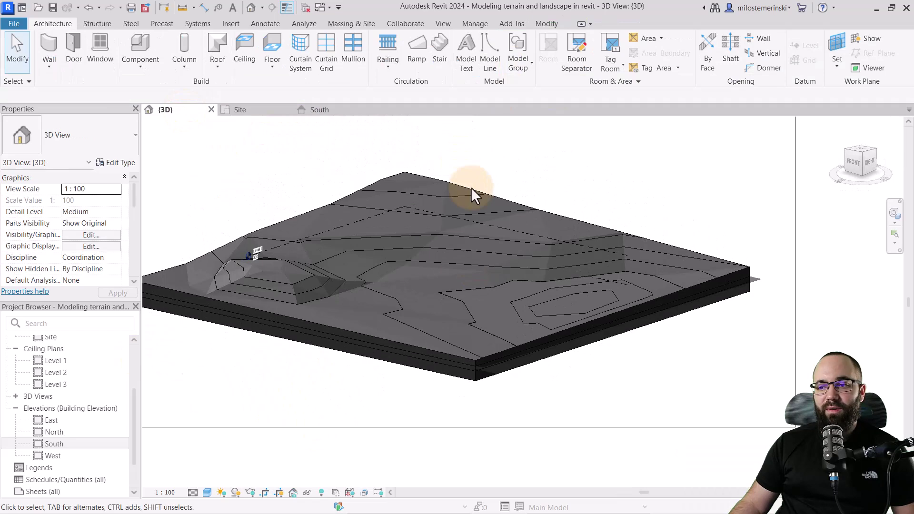
{"action": "left_click", "coordinate": [330, 110]}
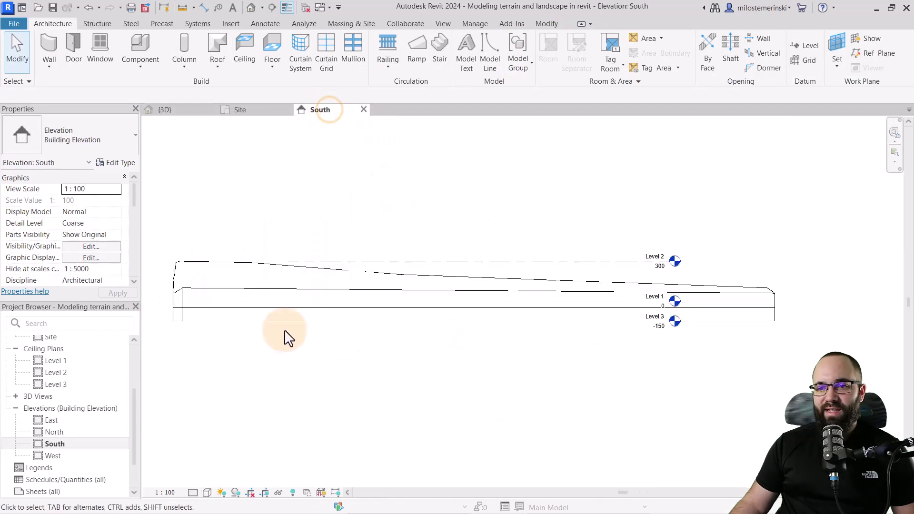
{"action": "left_click", "coordinate": [218, 305]}
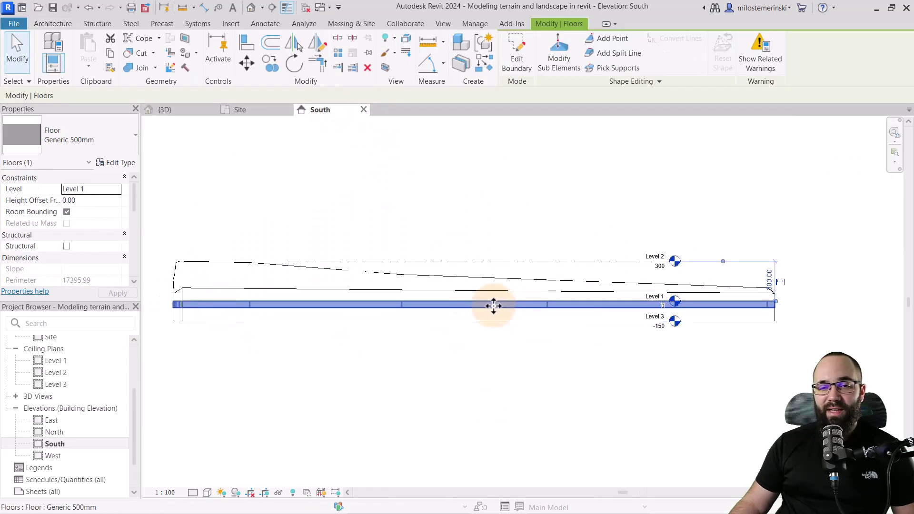
{"action": "left_click", "coordinate": [118, 189]}
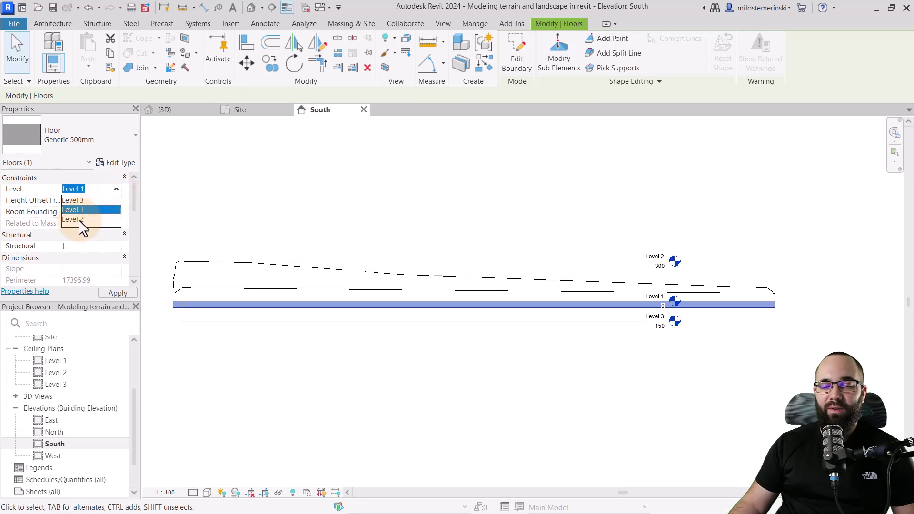
{"action": "left_click", "coordinate": [75, 200]}
{"action": "left_click", "coordinate": [119, 292]}
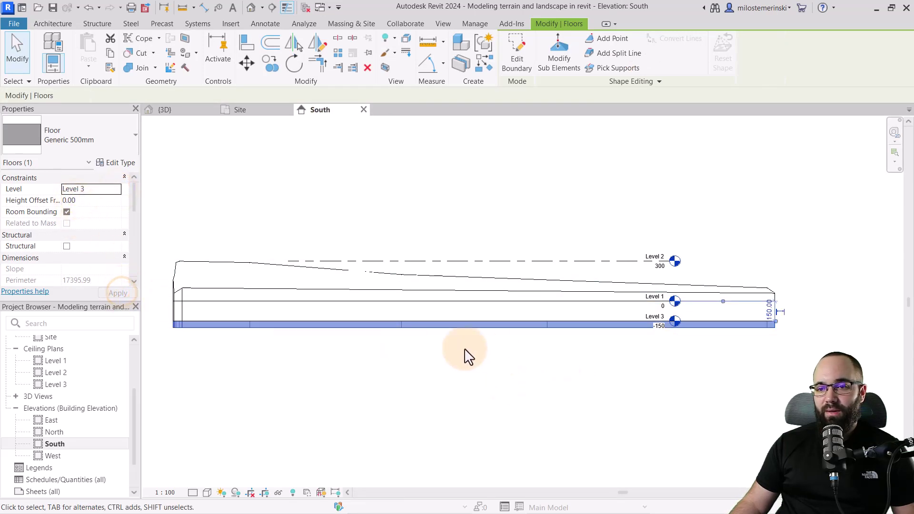
{"action": "left_click", "coordinate": [99, 200]}
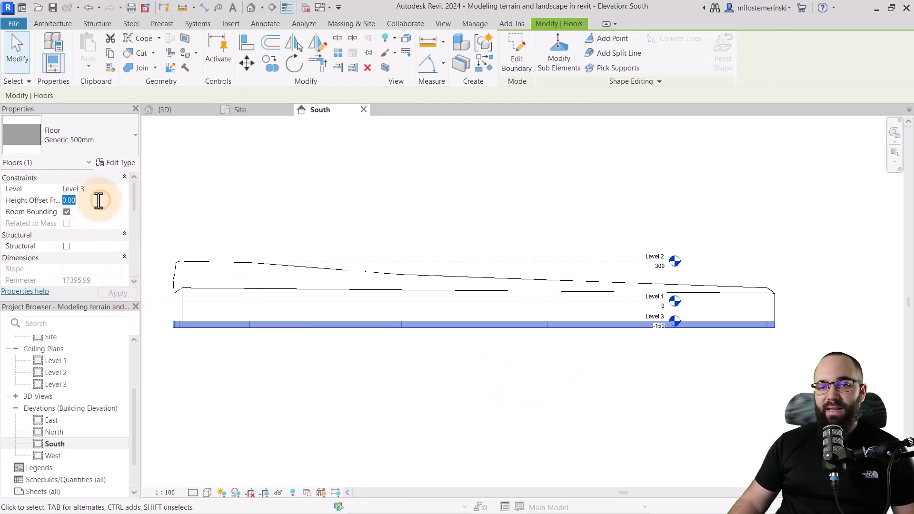
{"action": "key", "text": "Return"}
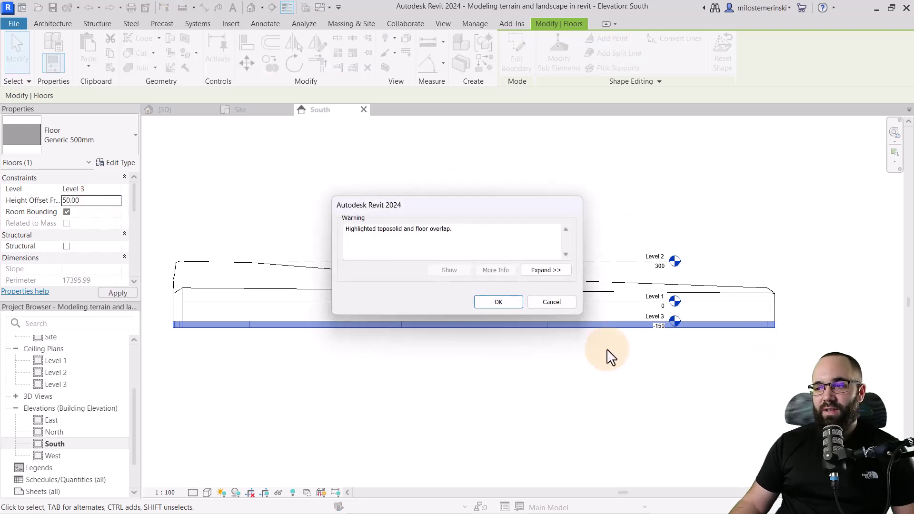
{"action": "left_click", "coordinate": [509, 301]}
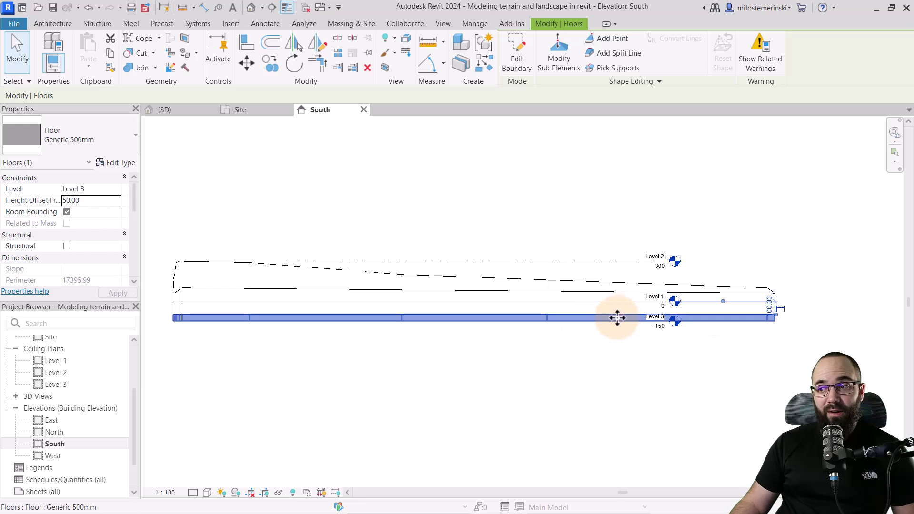
Paste an aligned copy of the floor in the same place with a 100.00 height offset
{"action": "left_click", "coordinate": [110, 53]}
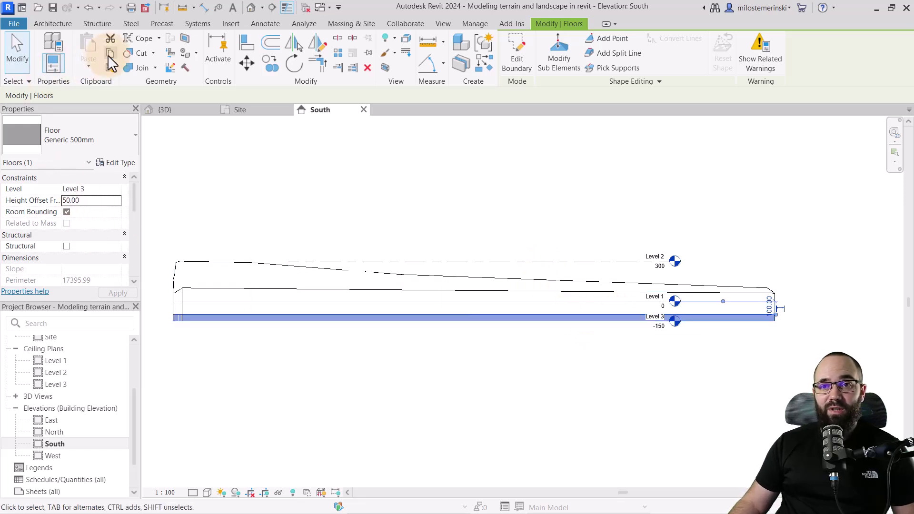
{"action": "left_click", "coordinate": [87, 67]}
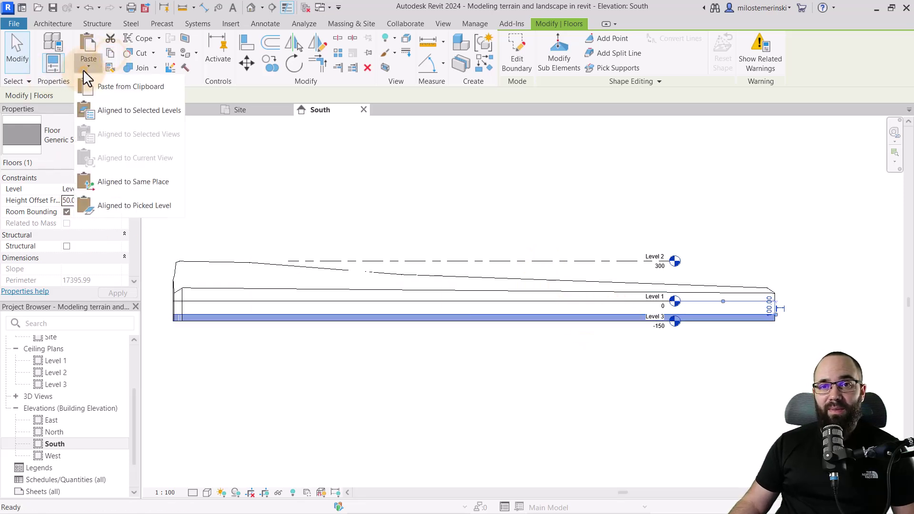
{"action": "left_click", "coordinate": [111, 181]}
{"action": "left_click", "coordinate": [257, 291]}
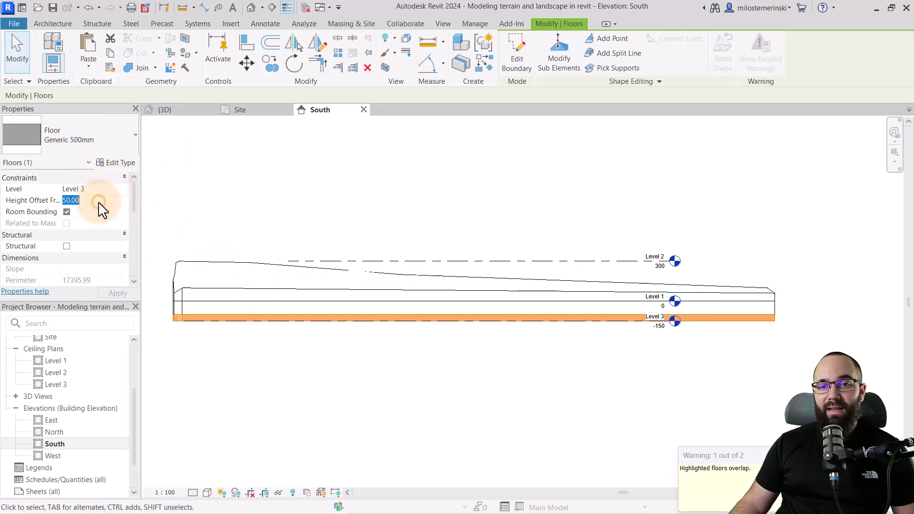
{"action": "type", "text": "100"}
{"action": "key", "text": "Return"}
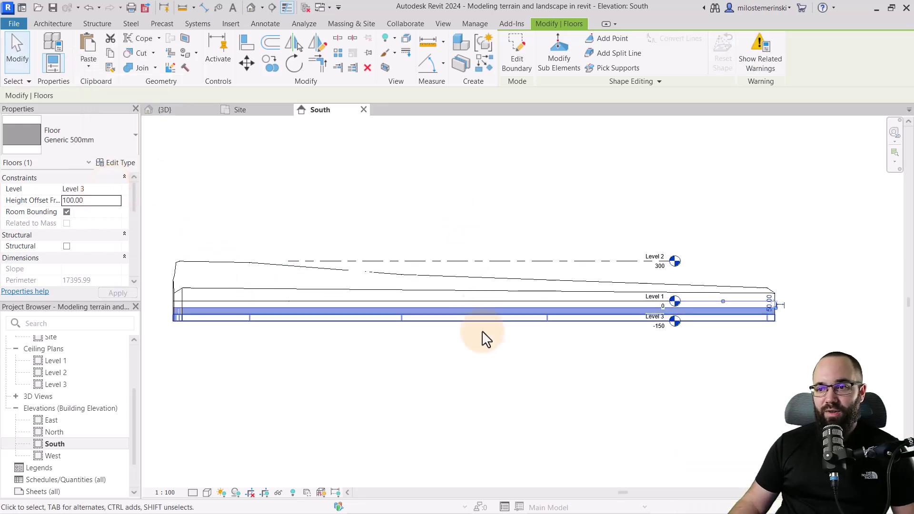
In the Site plan, trace the right-hand contour loop into the copied floor's boundary
{"action": "left_click", "coordinate": [254, 111]}
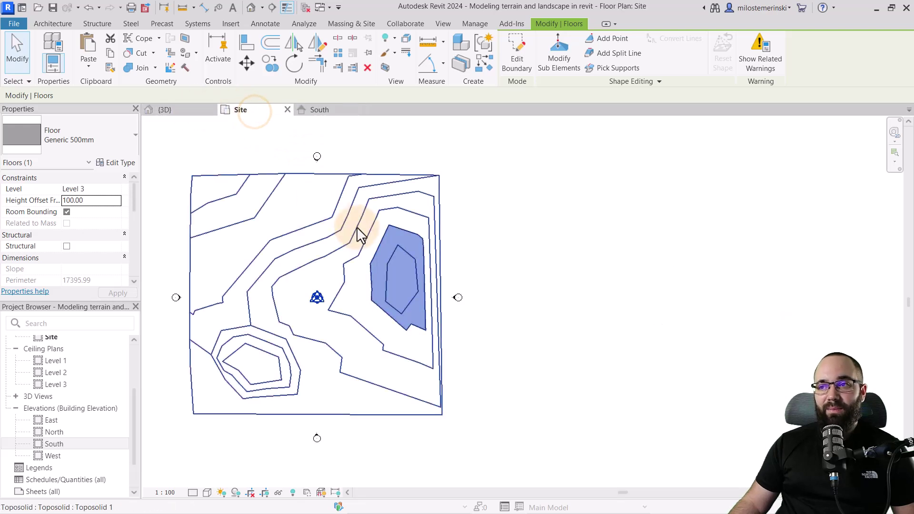
{"action": "left_click", "coordinate": [517, 62]}
{"action": "scroll", "coordinate": [423, 272], "scroll_direction": "up", "scroll_amount": 3}
{"action": "middle_click_drag", "start_coordinate": [422, 271], "coordinate": [378, 275]}
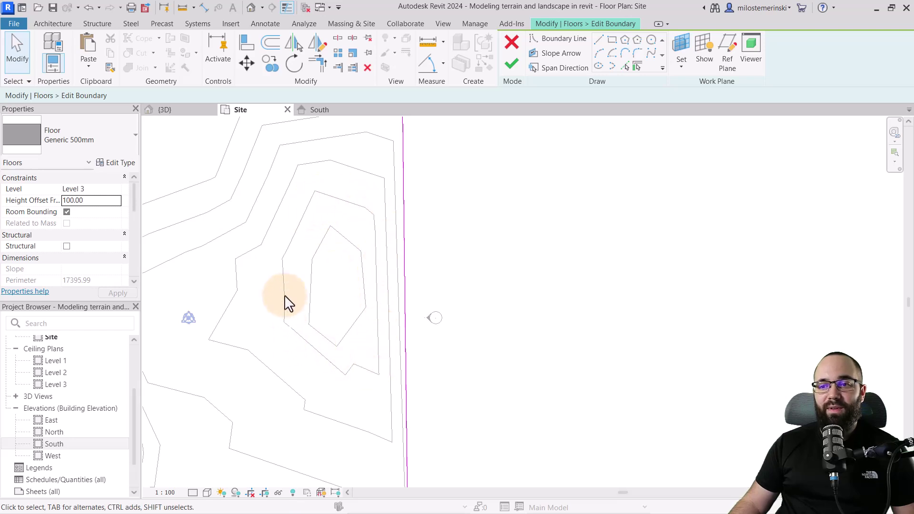
{"action": "left_click", "coordinate": [626, 65]}
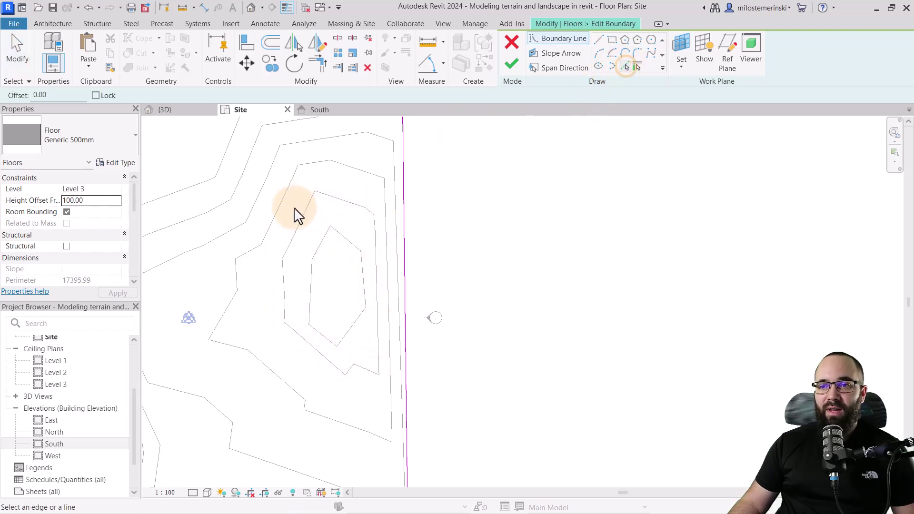
{"action": "left_click", "coordinate": [333, 194]}
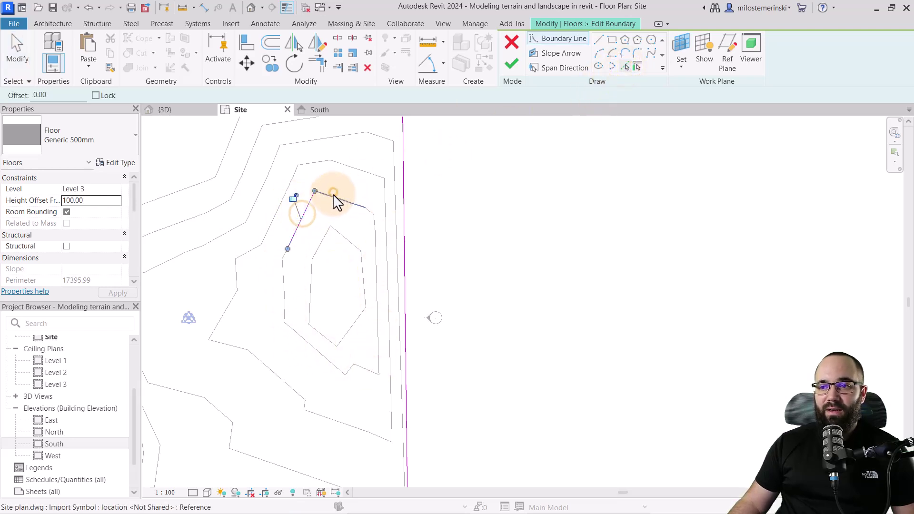
{"action": "left_click", "coordinate": [372, 215]}
{"action": "left_click", "coordinate": [284, 270]}
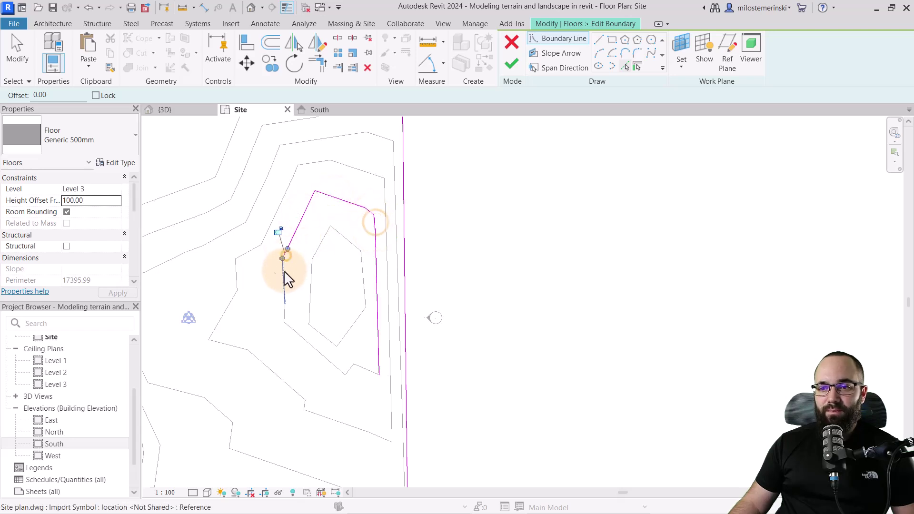
{"action": "left_click", "coordinate": [282, 318]}
{"action": "left_click", "coordinate": [299, 332]}
{"action": "left_click", "coordinate": [365, 376]}
Finish the reshaped floor boundary and view the result in 3D
{"action": "scroll", "coordinate": [291, 353], "scroll_direction": "up", "scroll_amount": 3}
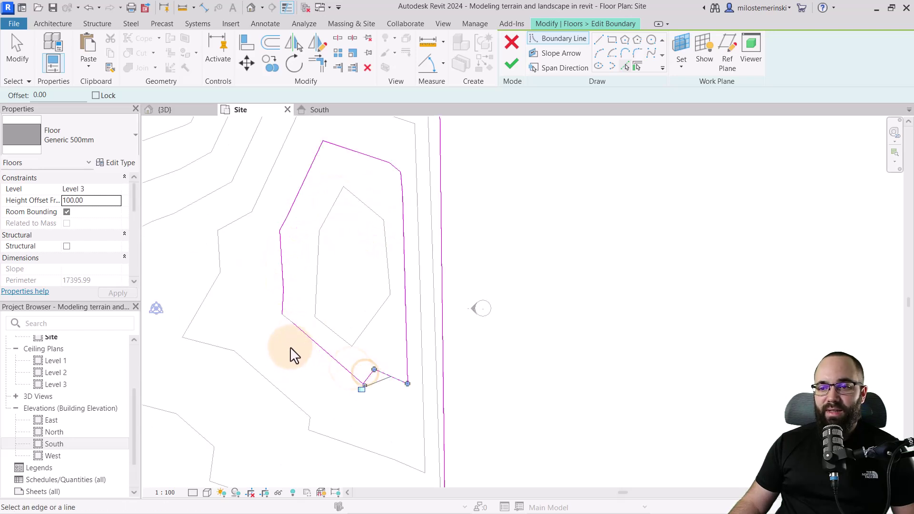
{"action": "scroll", "coordinate": [284, 309], "scroll_direction": "down", "scroll_amount": 4}
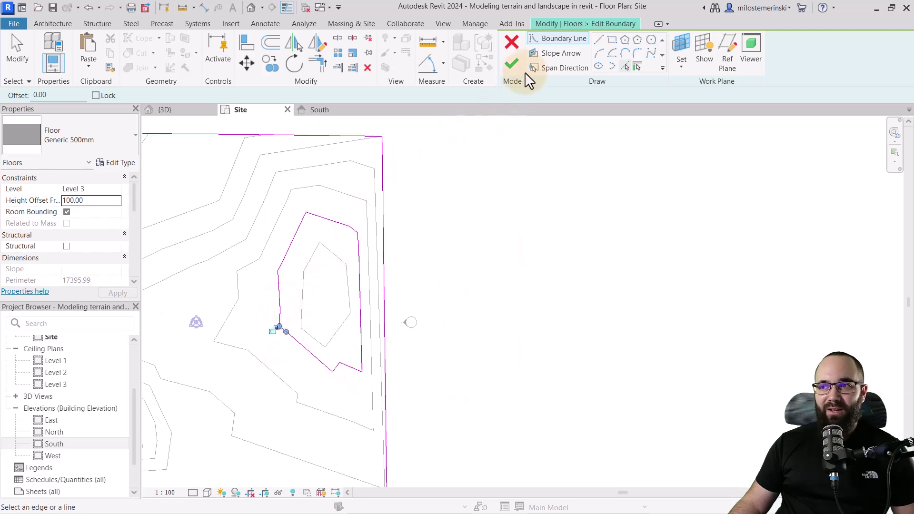
{"action": "left_click", "coordinate": [512, 63]}
{"action": "scroll", "coordinate": [545, 228], "scroll_direction": "down", "scroll_amount": 2}
{"action": "scroll", "coordinate": [545, 228], "scroll_direction": "down", "scroll_amount": 1}
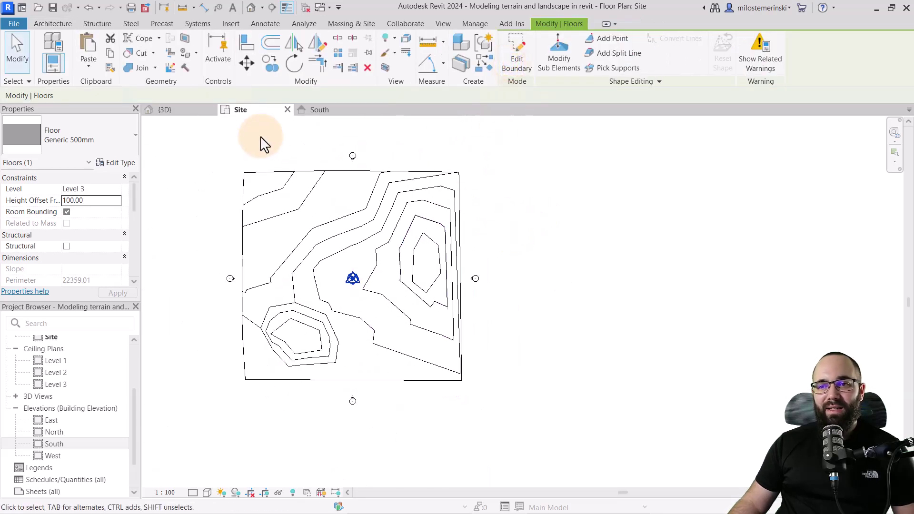
{"action": "left_click", "coordinate": [260, 138]}
{"action": "left_click", "coordinate": [193, 110]}
Temporarily hide the toposolid to expose the floor slabs in 3D
{"action": "middle_click_drag", "start_coordinate": [617, 373], "coordinate": [612, 369], "text": "shift"}
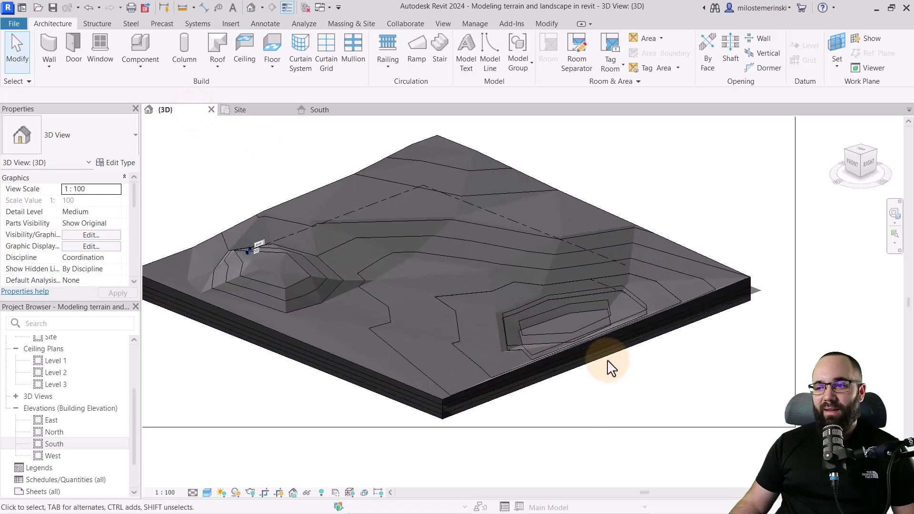
{"action": "left_click", "coordinate": [473, 153]}
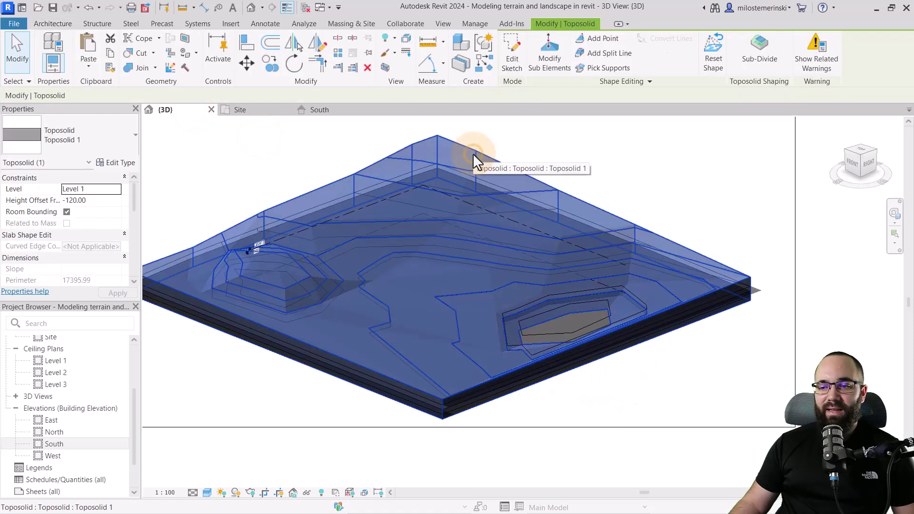
{"action": "left_click", "coordinate": [307, 492]}
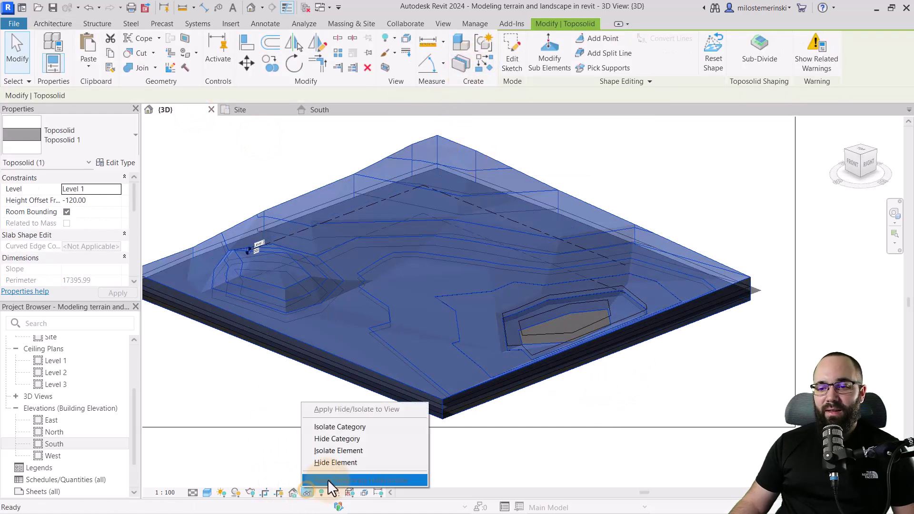
{"action": "left_click", "coordinate": [329, 462]}
{"action": "middle_click_drag", "start_coordinate": [241, 381], "coordinate": [260, 324], "text": "shift"}
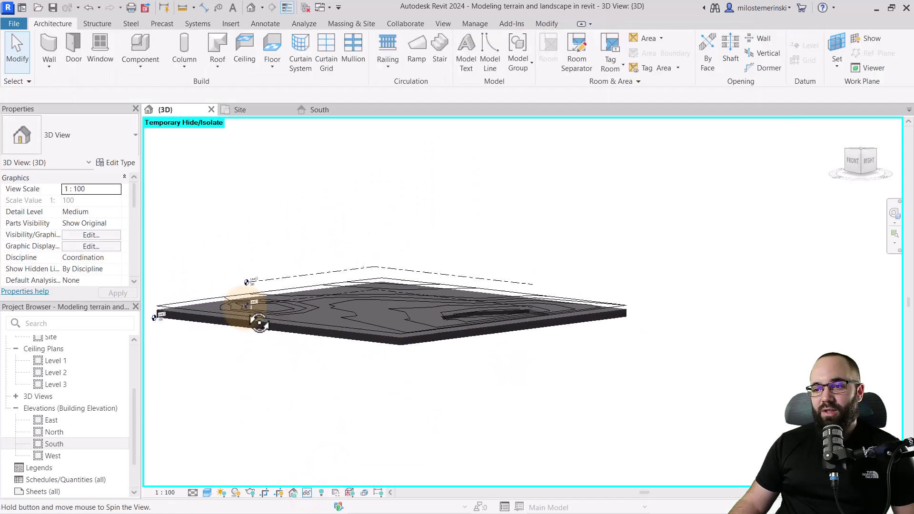
Paste another in-place copy of the floor slab with a 0.00 height offset
{"action": "left_click", "coordinate": [365, 348]}
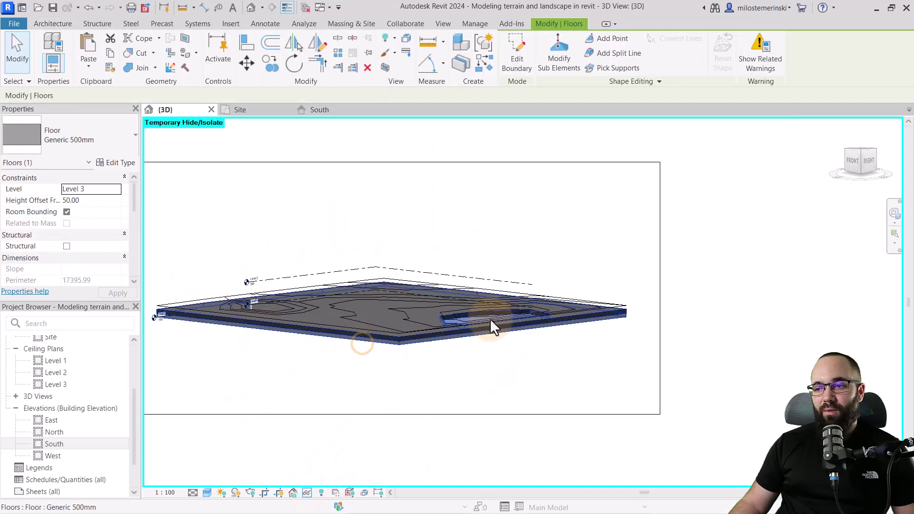
{"action": "left_click", "coordinate": [114, 53]}
{"action": "left_click", "coordinate": [88, 67]}
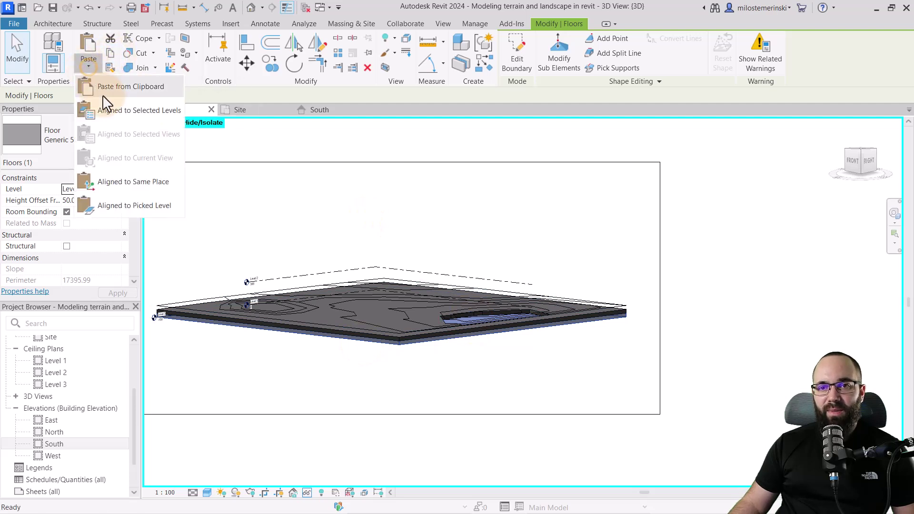
{"action": "left_click", "coordinate": [110, 184]}
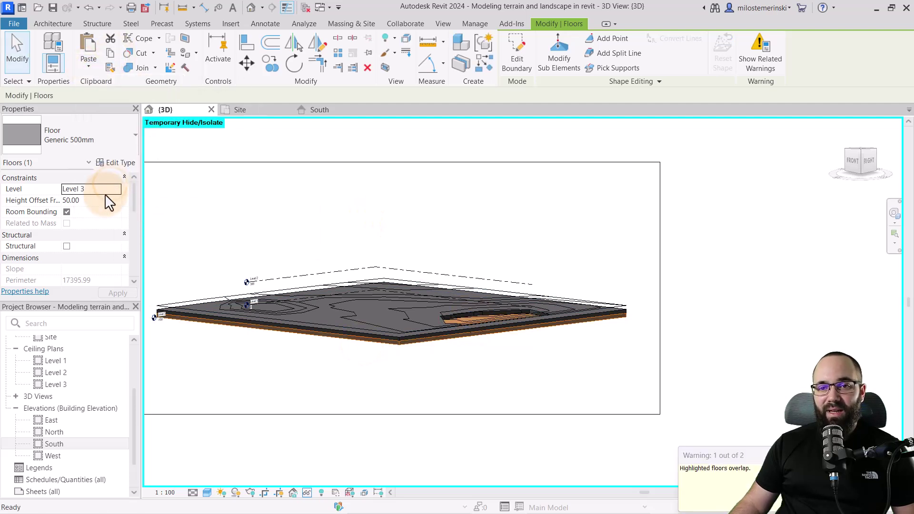
{"action": "left_click", "coordinate": [107, 200]}
{"action": "type", "text": "0.00"}
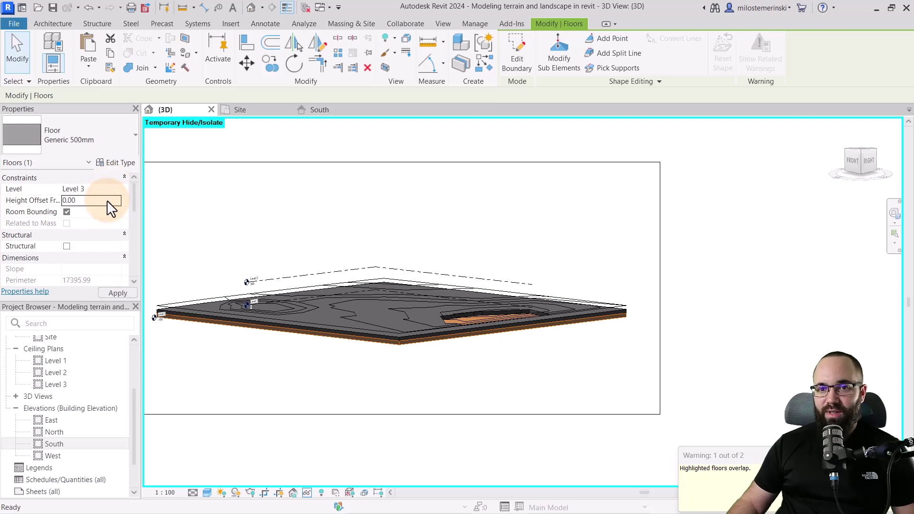
{"action": "left_click", "coordinate": [396, 381]}
Reshape the 50-offset floor's boundary to the innermost contour loop in the Site plan
{"action": "left_click", "coordinate": [398, 342]}
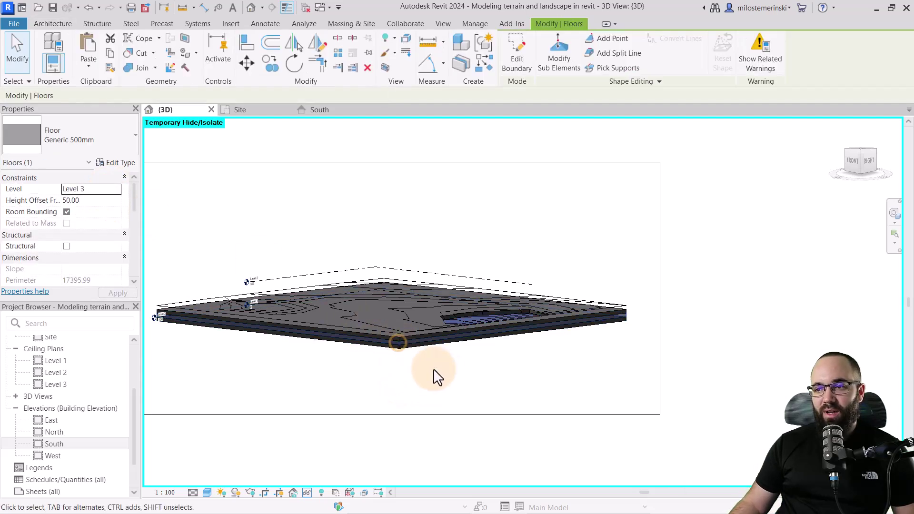
{"action": "left_click", "coordinate": [518, 62]}
{"action": "left_click", "coordinate": [307, 138]}
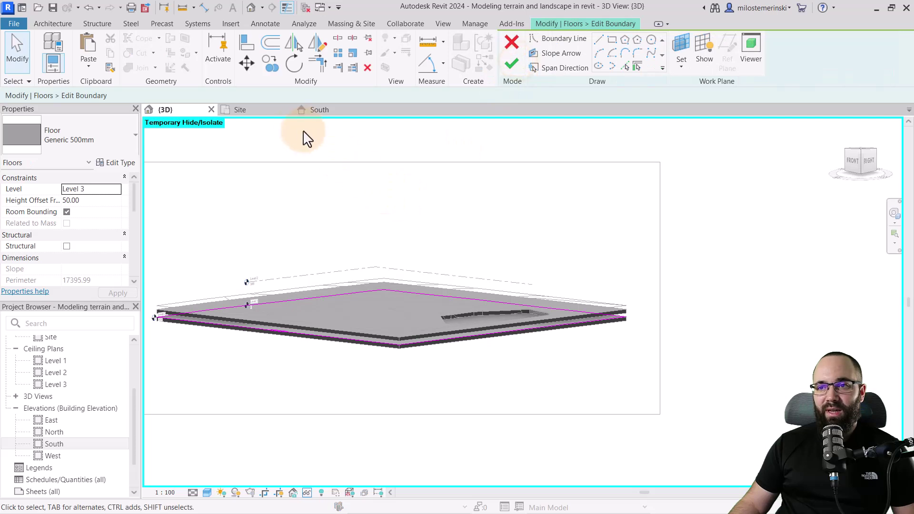
{"action": "left_click", "coordinate": [259, 112]}
{"action": "scroll", "coordinate": [429, 245], "scroll_direction": "up", "scroll_amount": 4}
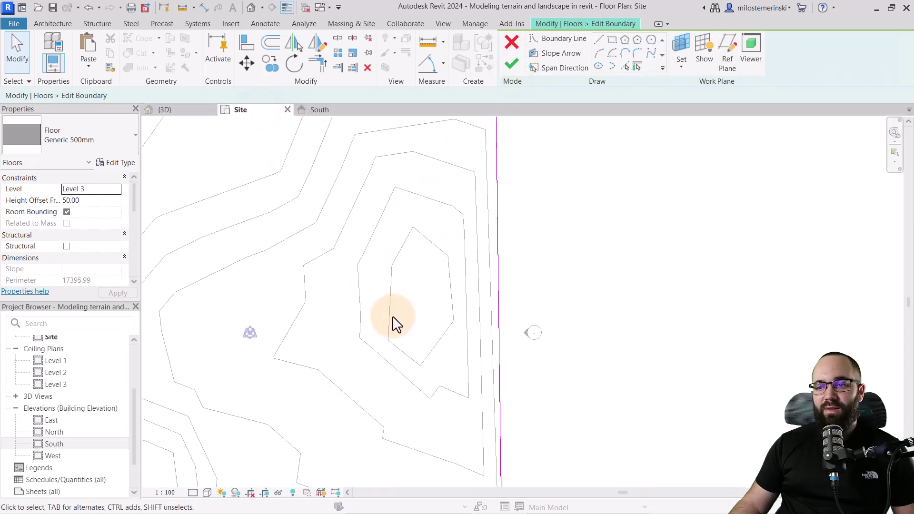
{"action": "left_click", "coordinate": [623, 68]}
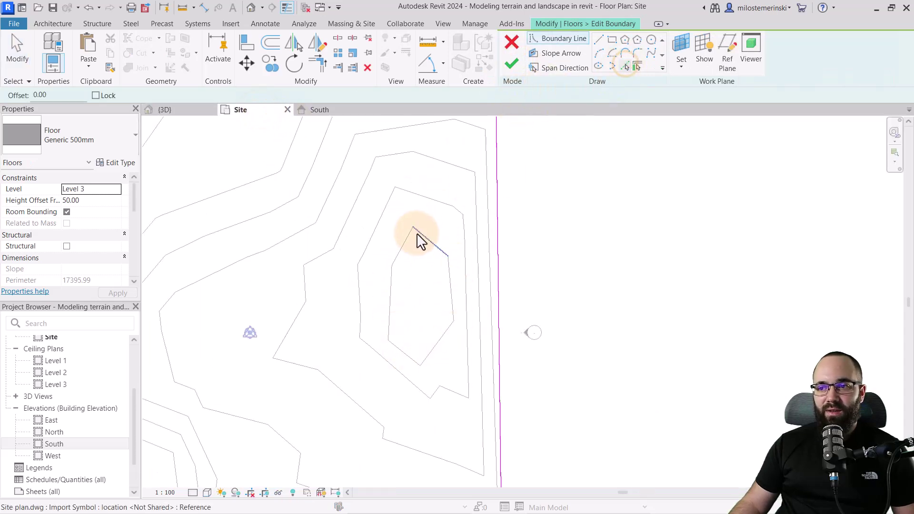
{"action": "left_click", "coordinate": [390, 293]}
{"action": "left_click", "coordinate": [402, 351]}
{"action": "left_click", "coordinate": [431, 348]}
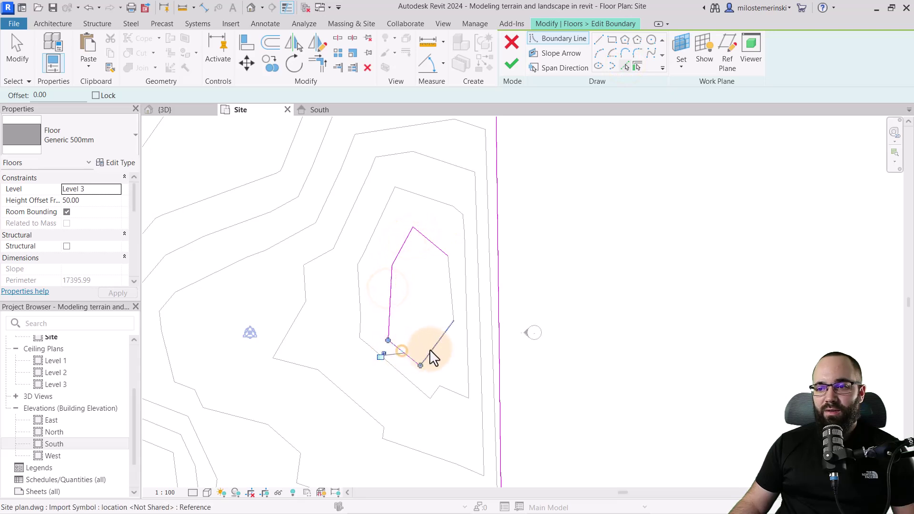
{"action": "left_click", "coordinate": [460, 303]}
{"action": "left_click", "coordinate": [512, 64]}
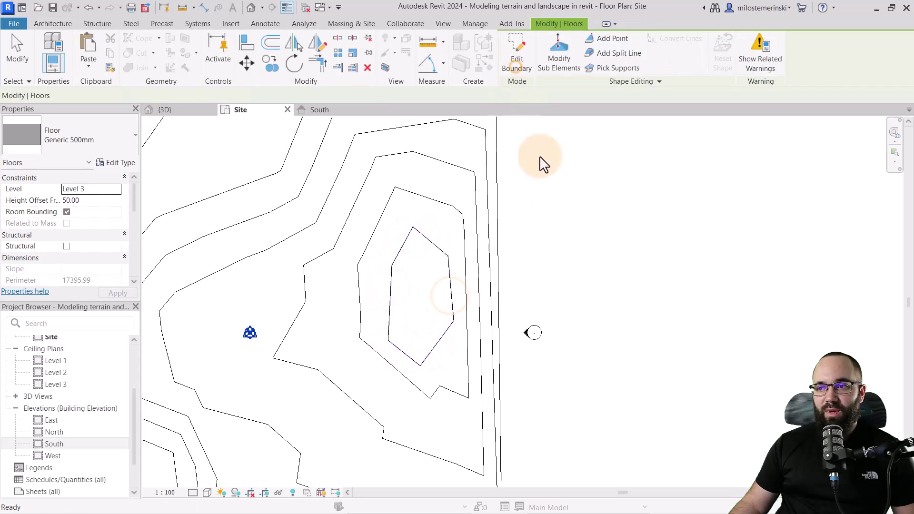
{"action": "left_click", "coordinate": [547, 210]}
Paste the selected floor aligned in place at 150.00 offset and edit its boundary in the Site plan
{"action": "left_click", "coordinate": [202, 111]}
{"action": "middle_click_drag", "start_coordinate": [477, 267], "coordinate": [406, 347], "text": "shift"}
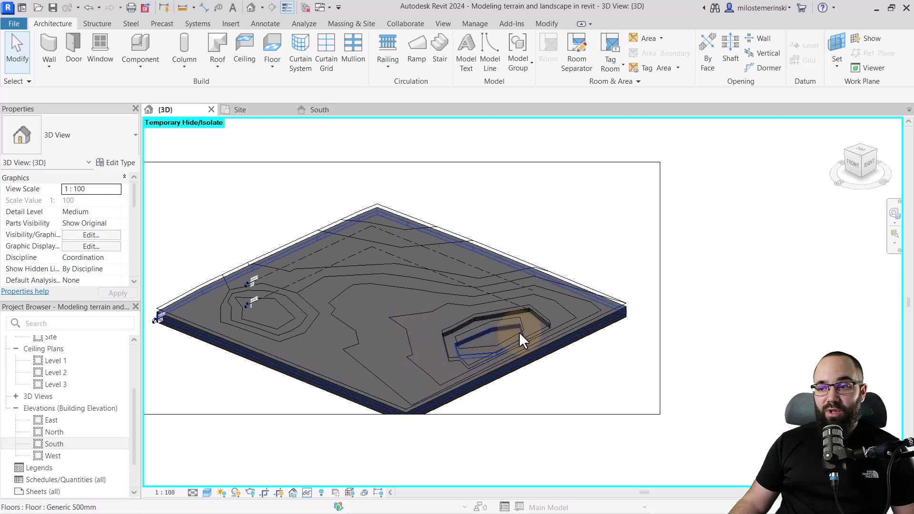
{"action": "left_click", "coordinate": [330, 385]}
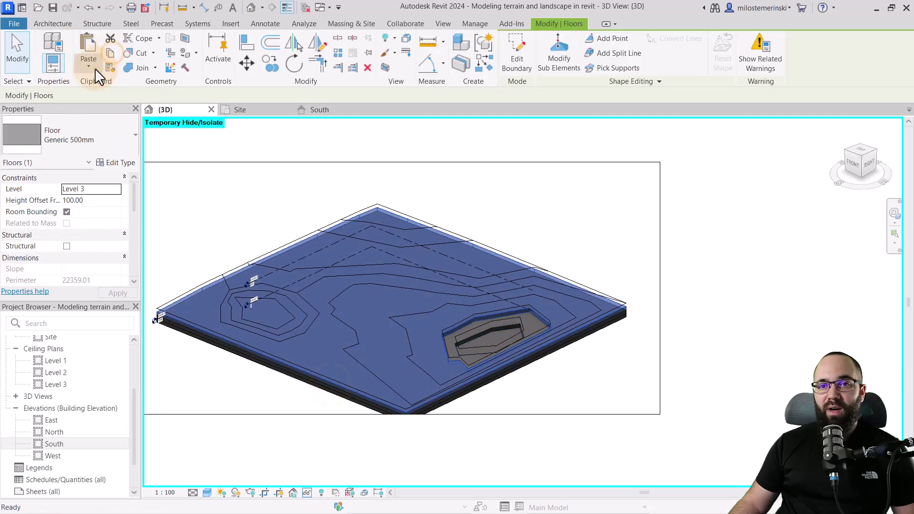
{"action": "left_click", "coordinate": [95, 68]}
{"action": "left_click", "coordinate": [110, 178]}
{"action": "left_click", "coordinate": [102, 201]}
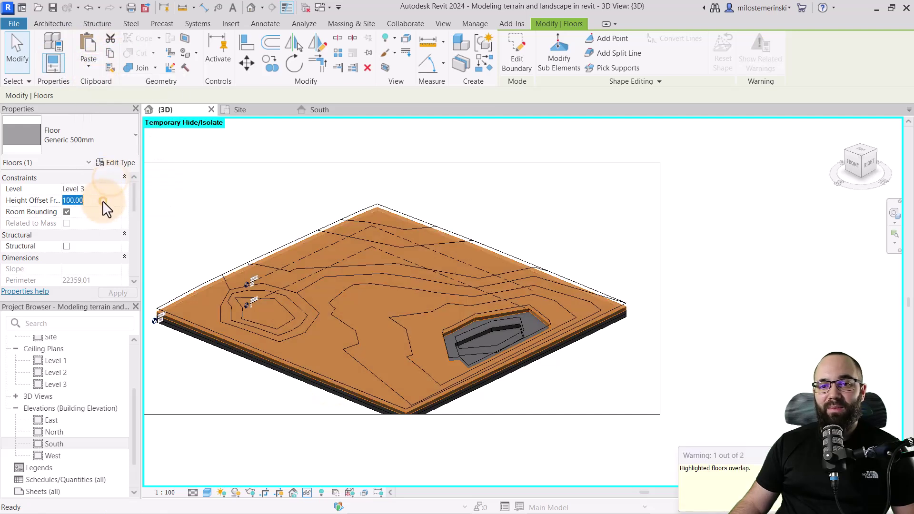
{"action": "type", "text": "150.00"}
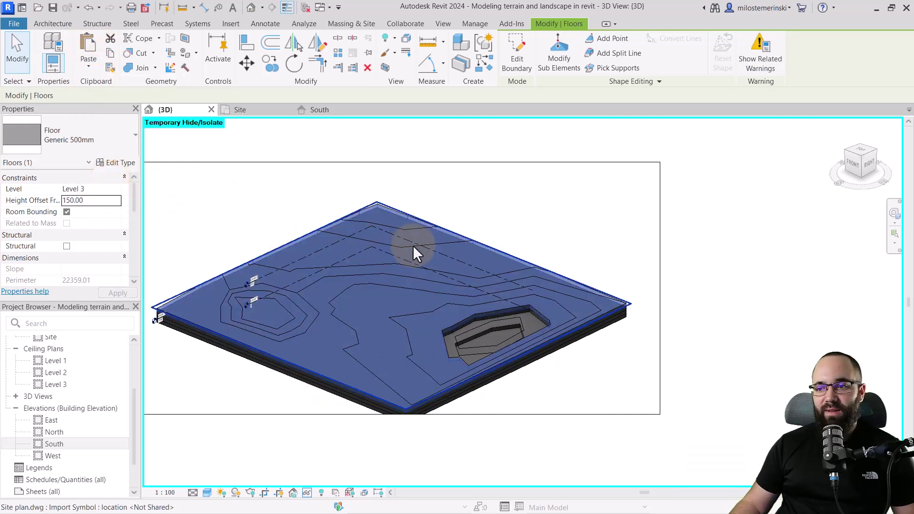
{"action": "left_click", "coordinate": [513, 65]}
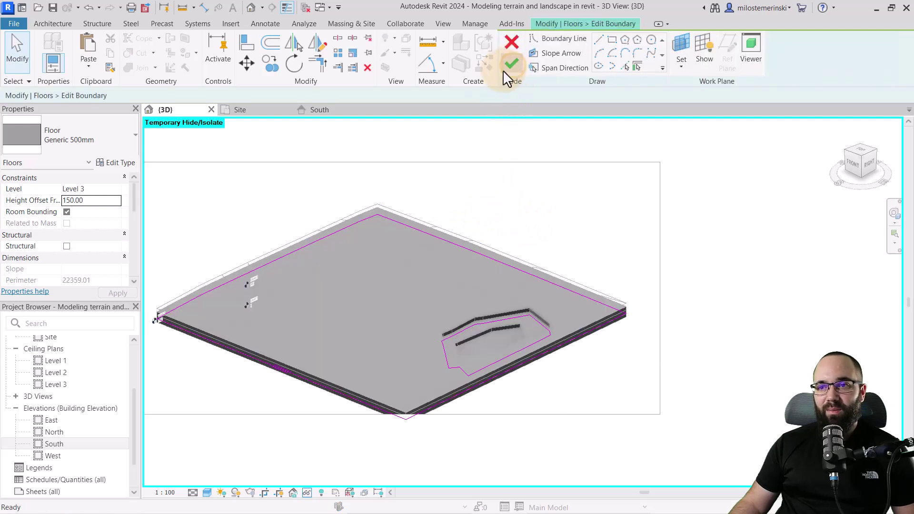
{"action": "left_click", "coordinate": [252, 111]}
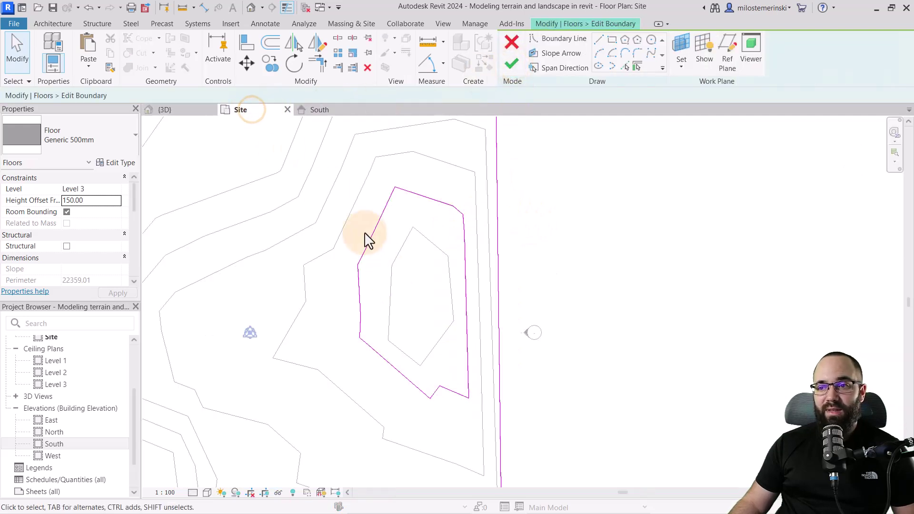
Tab-select the old boundary chain and delete it
{"action": "key", "text": "Tab"}
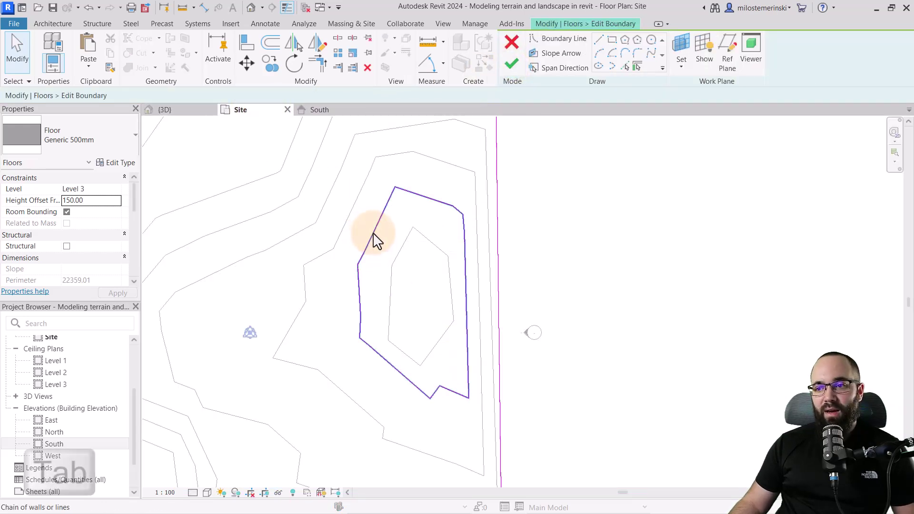
{"action": "key", "text": "Tab"}
{"action": "left_click", "coordinate": [372, 247]}
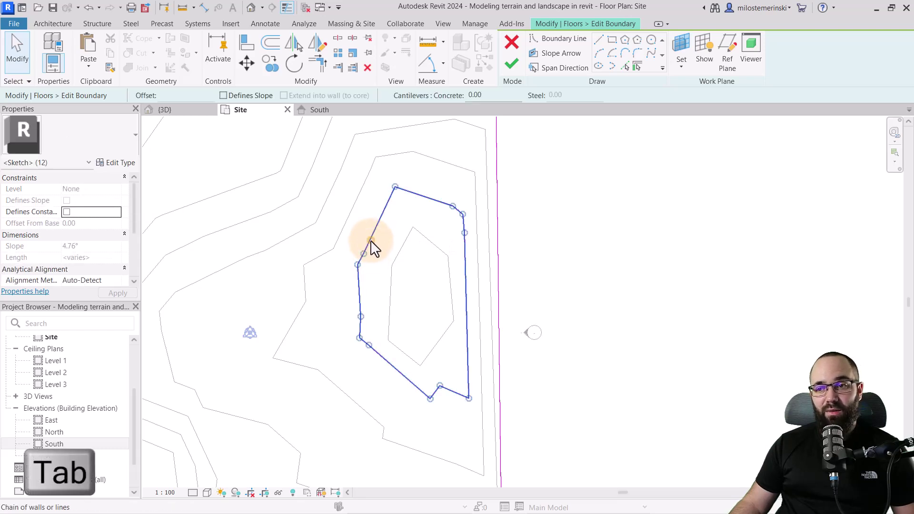
{"action": "key", "text": "Delete"}
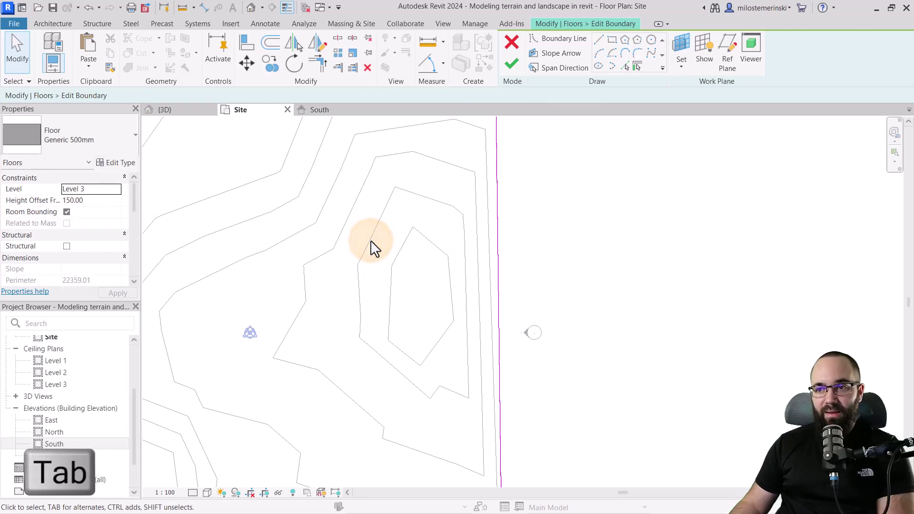
Pick the next contour's top segments and the site's right edge as new boundary
{"action": "left_click", "coordinate": [623, 66]}
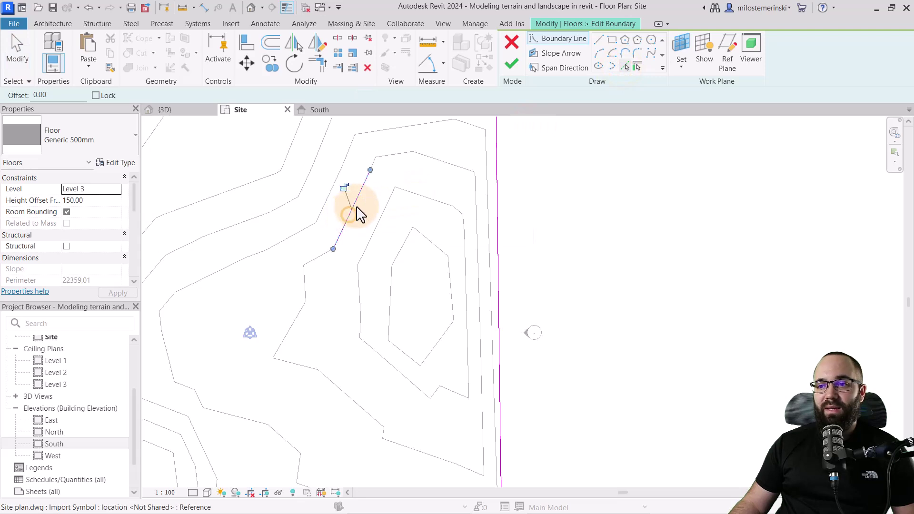
{"action": "left_click", "coordinate": [379, 158]}
{"action": "left_click", "coordinate": [442, 162]}
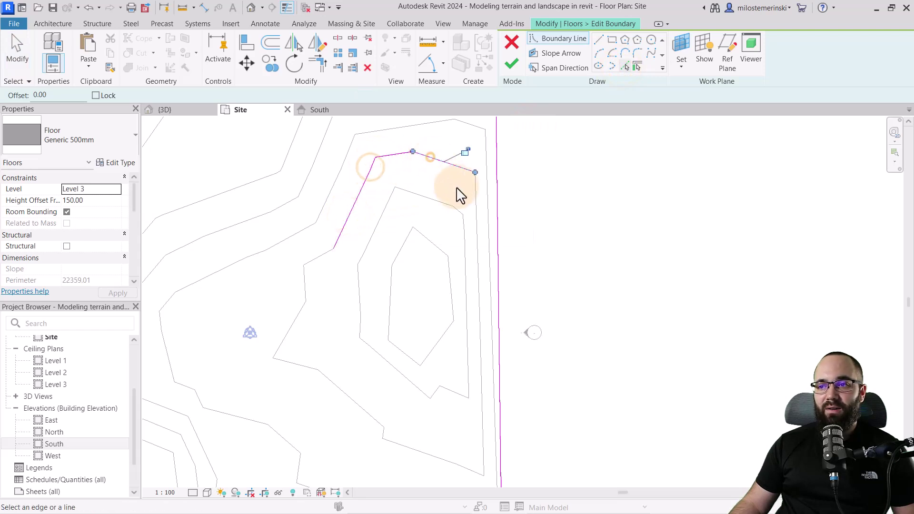
{"action": "left_click", "coordinate": [474, 203]}
{"action": "left_click", "coordinate": [482, 346]}
Pick the bottom and left contour segments to close the boundary loop
{"action": "left_click", "coordinate": [438, 460]}
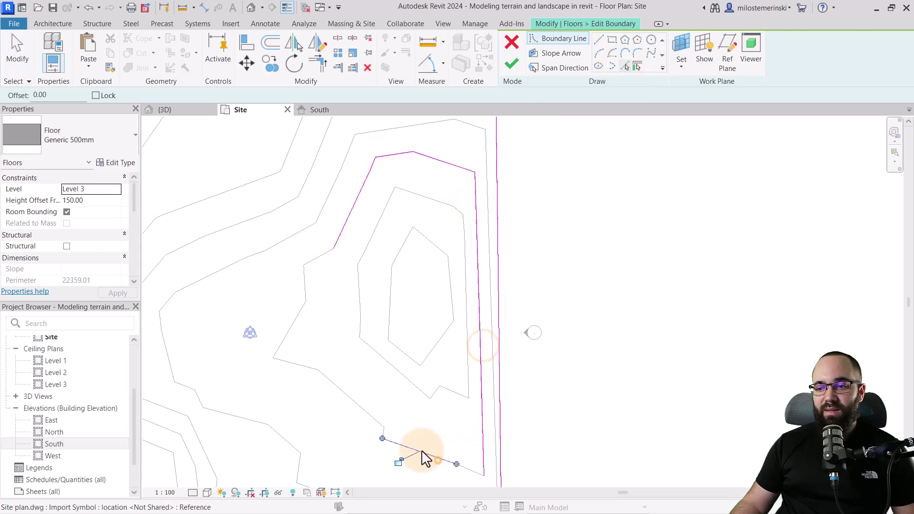
{"action": "left_click", "coordinate": [384, 432]}
{"action": "left_click", "coordinate": [352, 406]}
{"action": "left_click", "coordinate": [296, 365]}
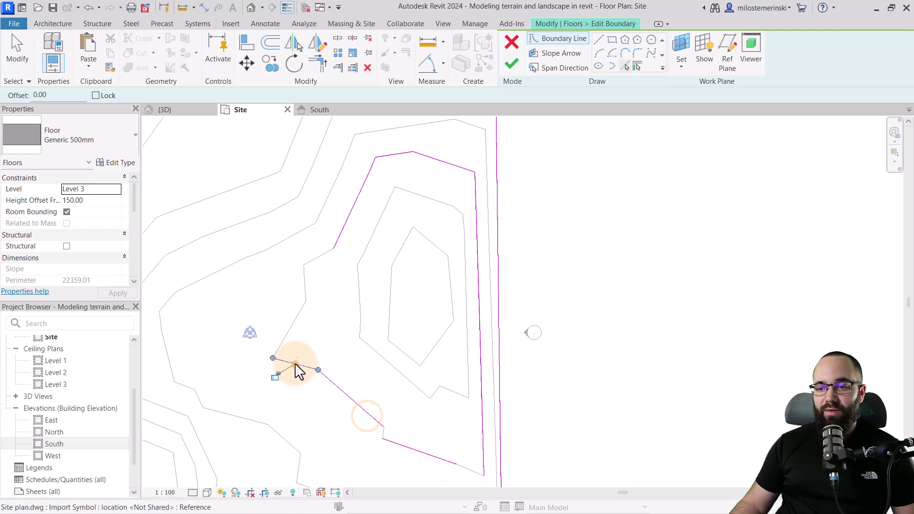
{"action": "left_click", "coordinate": [290, 328]}
{"action": "left_click", "coordinate": [305, 282]}
{"action": "scroll", "coordinate": [326, 368], "scroll_direction": "up", "scroll_amount": 2}
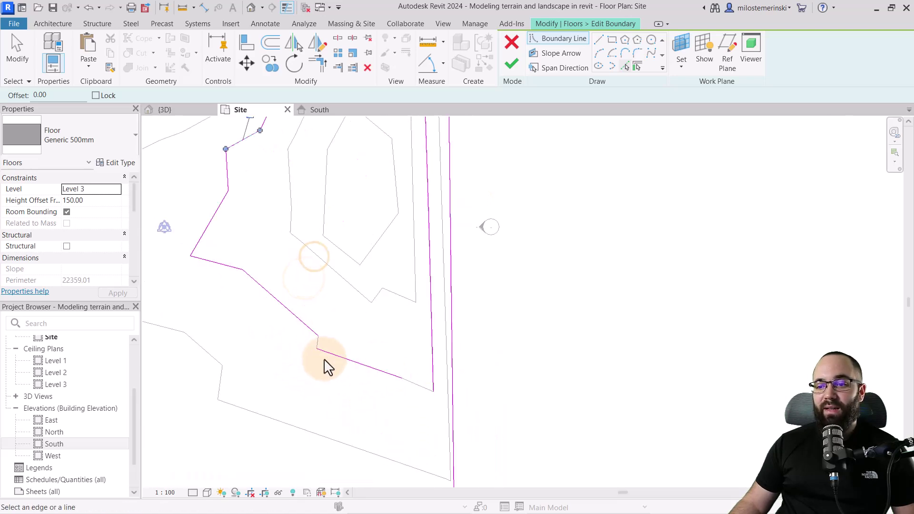
{"action": "left_click", "coordinate": [316, 336]}
{"action": "left_click", "coordinate": [448, 396]}
{"action": "scroll", "coordinate": [362, 291], "scroll_direction": "down", "scroll_amount": 2}
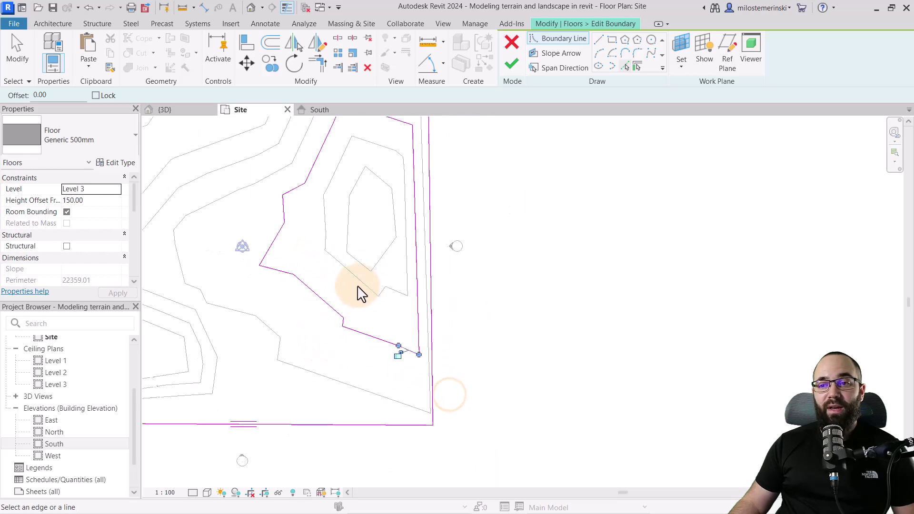
{"action": "scroll", "coordinate": [423, 249], "scroll_direction": "up", "scroll_amount": 3, "text": "ctrl"}
Finish the 150-offset floor boundary and re-hide the toposolid in 3D to expose the floors
{"action": "left_click", "coordinate": [512, 66]}
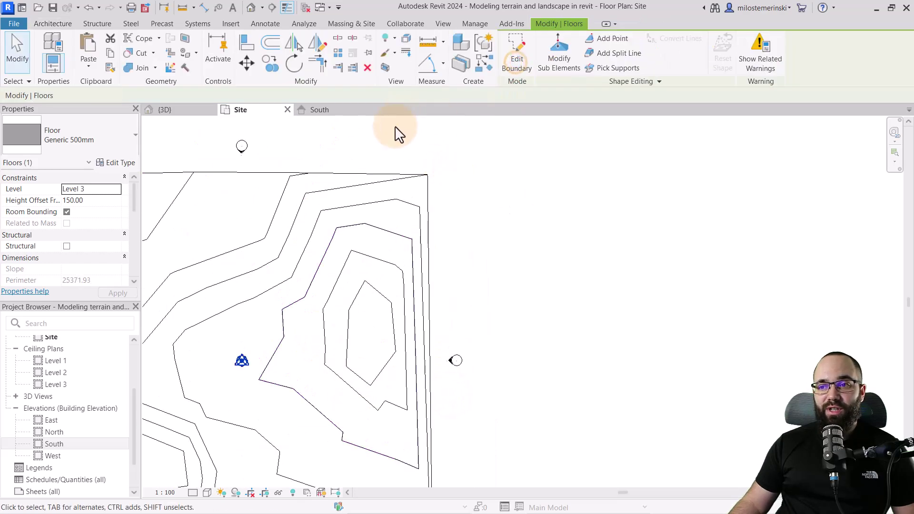
{"action": "left_click", "coordinate": [177, 109]}
{"action": "left_click", "coordinate": [576, 373]}
{"action": "middle_click_drag", "start_coordinate": [586, 394], "coordinate": [545, 388], "text": "shift"}
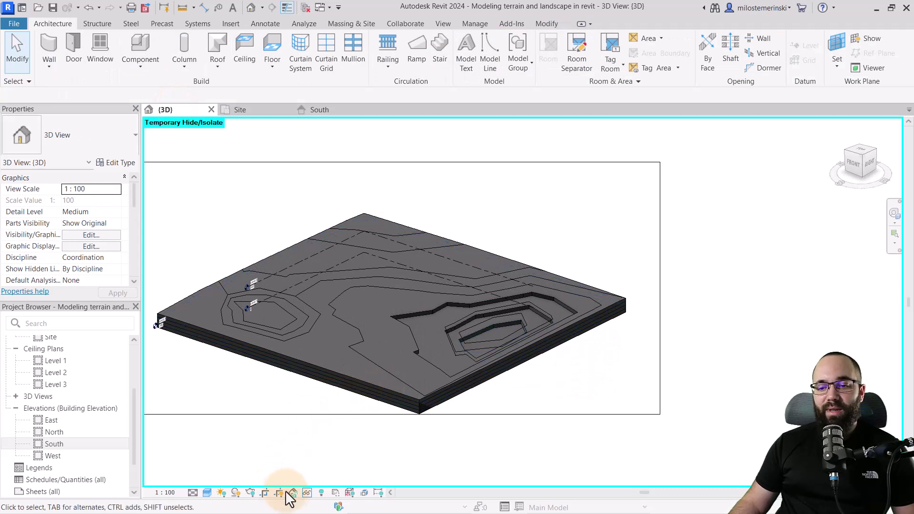
{"action": "left_click", "coordinate": [333, 480]}
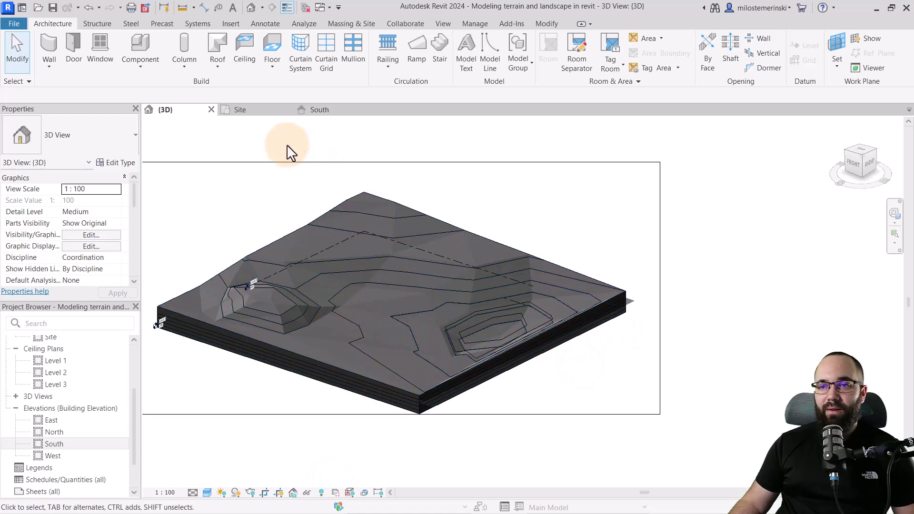
{"action": "left_click", "coordinate": [305, 228]}
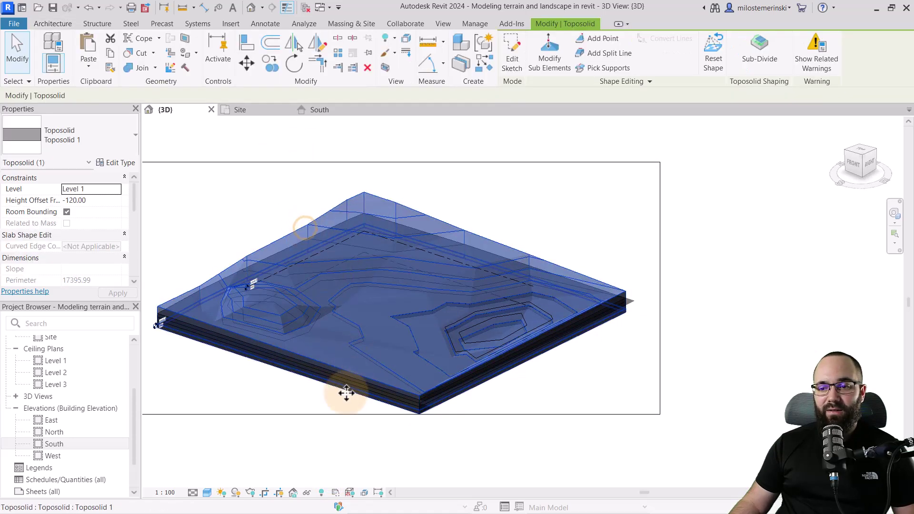
{"action": "left_click", "coordinate": [322, 493]}
{"action": "left_click", "coordinate": [321, 466]}
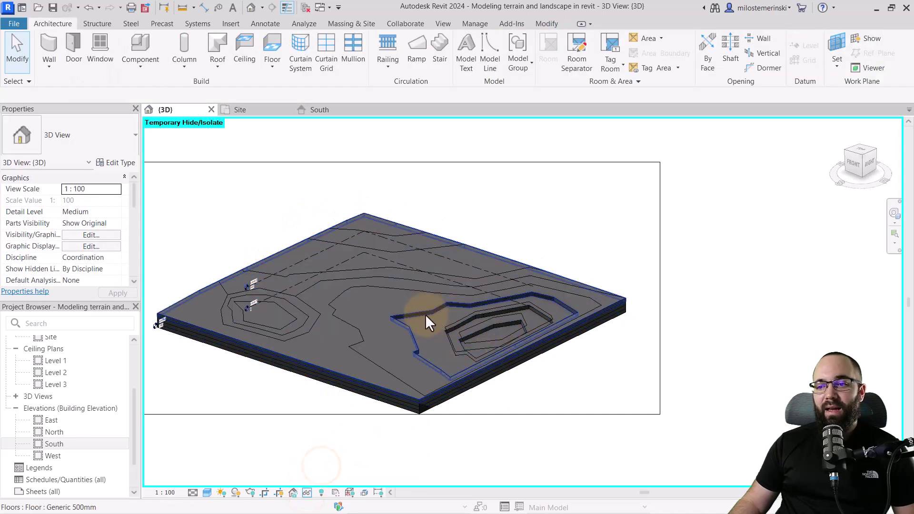
Paste the top floor in place at 200 offset and Tab-select its inner boundary chain
{"action": "left_click", "coordinate": [320, 366]}
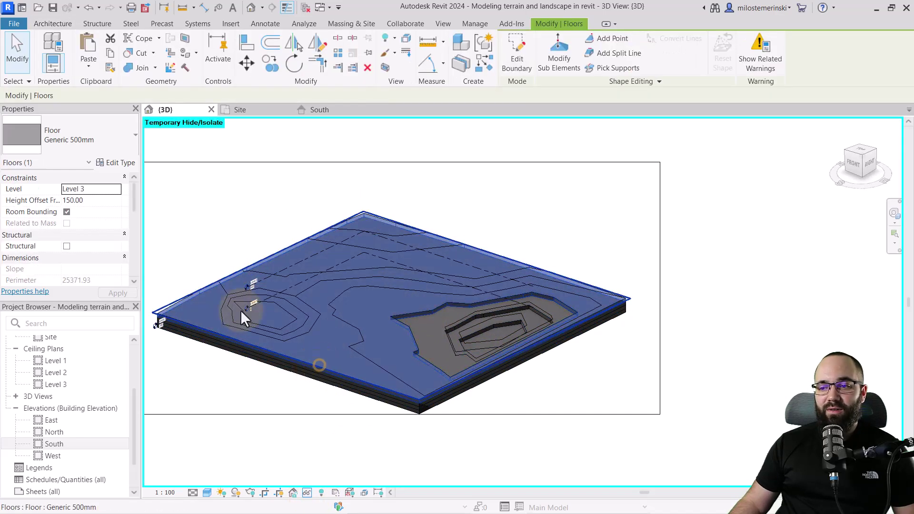
{"action": "left_click", "coordinate": [90, 68]}
{"action": "left_click", "coordinate": [127, 183]}
{"action": "left_click", "coordinate": [98, 202]}
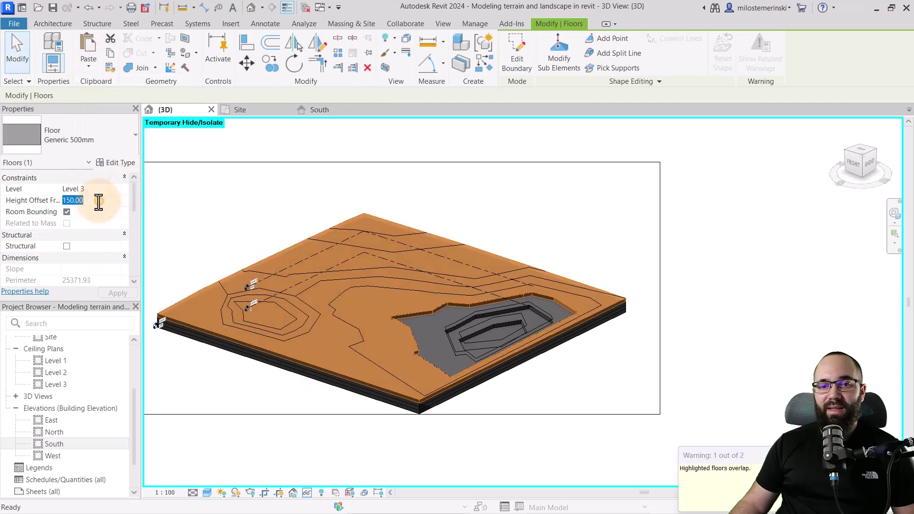
{"action": "type", "text": "200"}
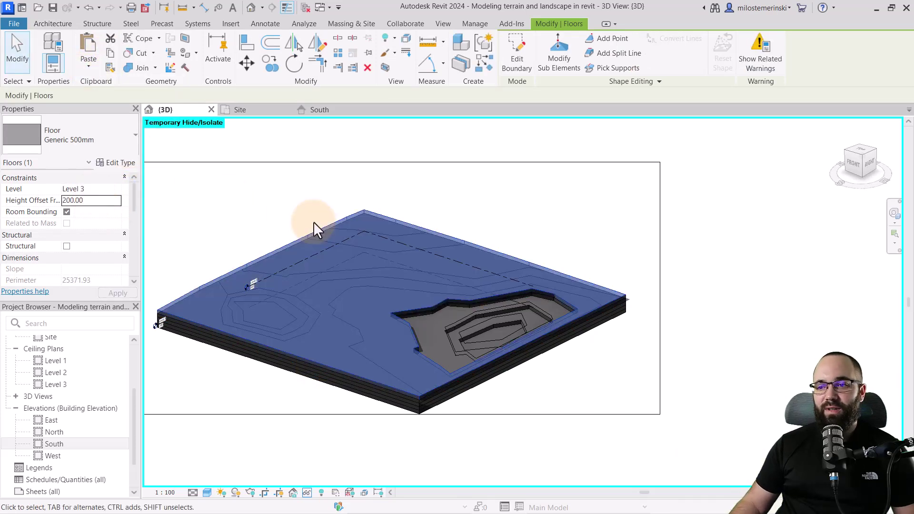
{"action": "left_click", "coordinate": [512, 64]}
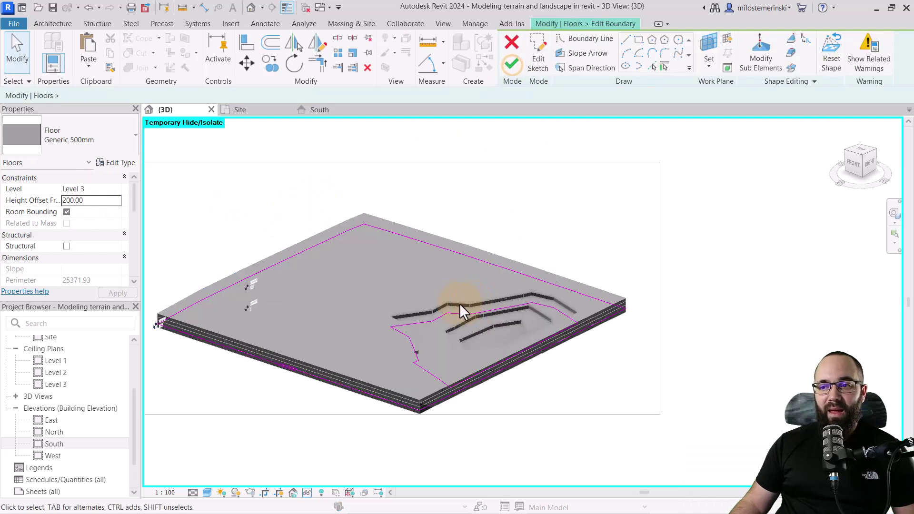
{"action": "key", "text": "Tab"}
{"action": "left_click", "coordinate": [425, 319]}
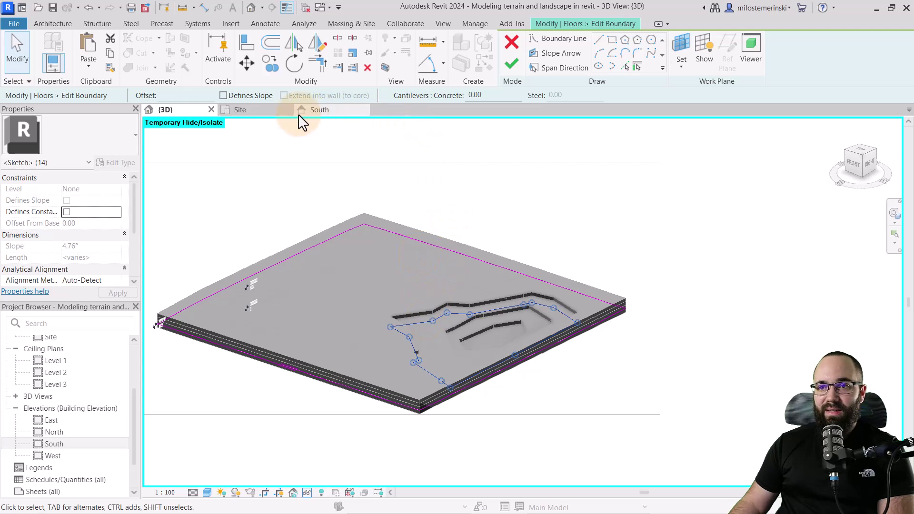
{"action": "left_click", "coordinate": [264, 111]}
Try picking contour lines for the boundary, then cancel edit mode and discard the changes
{"action": "key", "text": "Escape"}
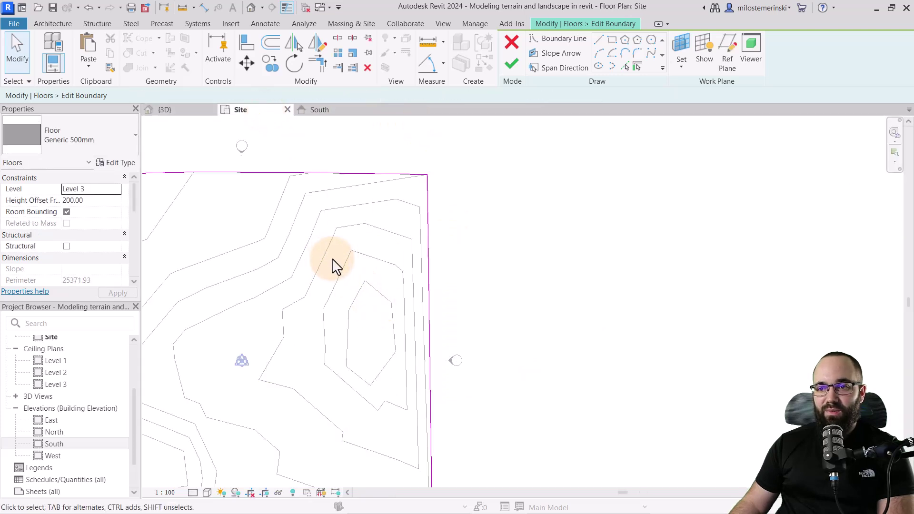
{"action": "left_click", "coordinate": [629, 64]}
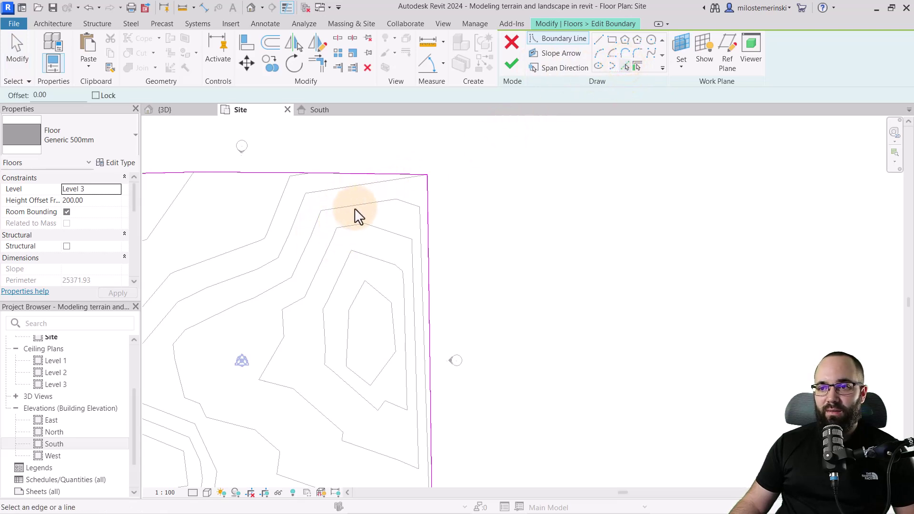
{"action": "left_click", "coordinate": [323, 215]}
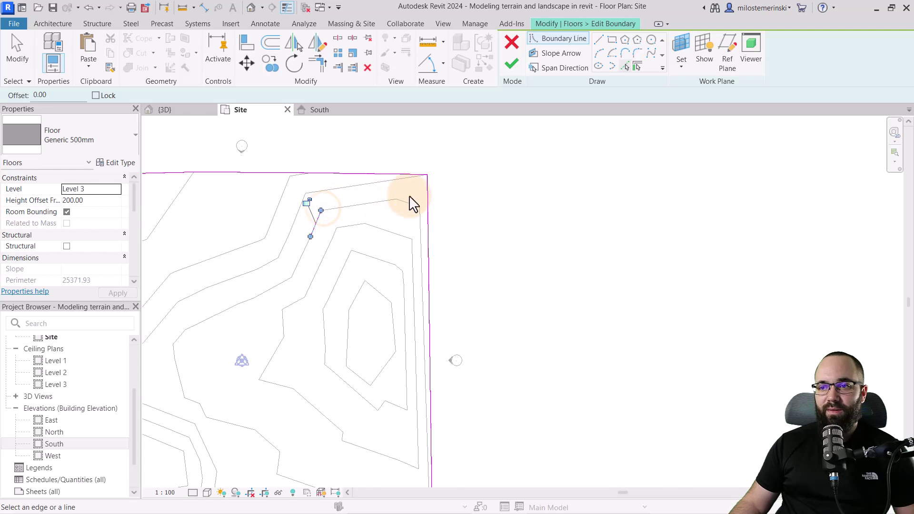
{"action": "scroll", "coordinate": [316, 250], "scroll_direction": "up", "scroll_amount": 1}
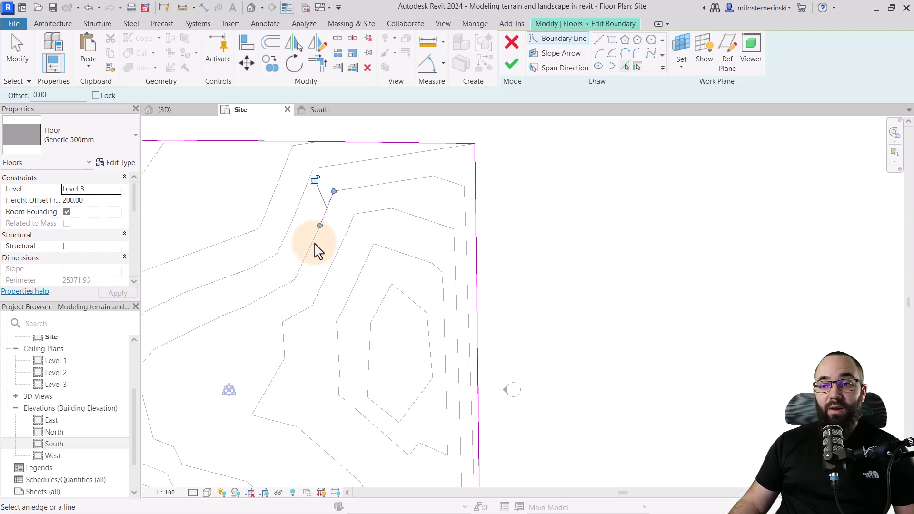
{"action": "left_click", "coordinate": [371, 183]}
{"action": "left_click", "coordinate": [447, 179]}
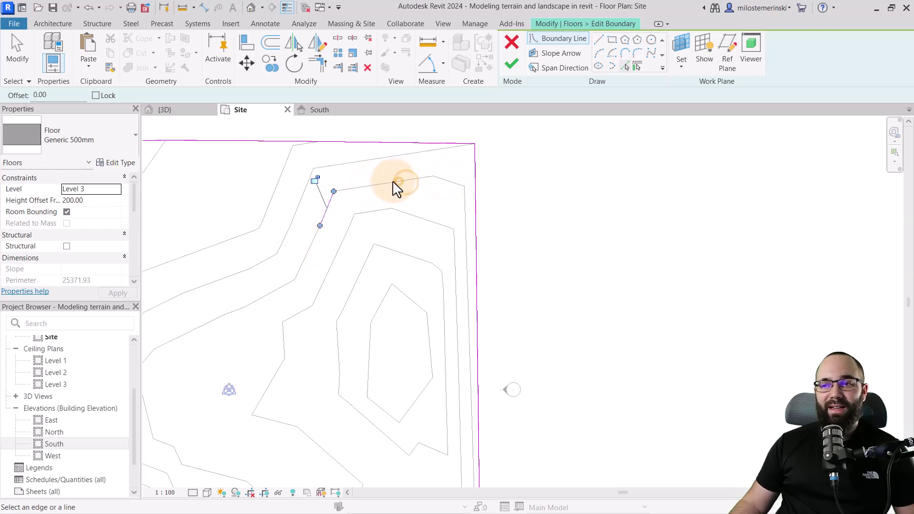
{"action": "key", "text": "Escape"}
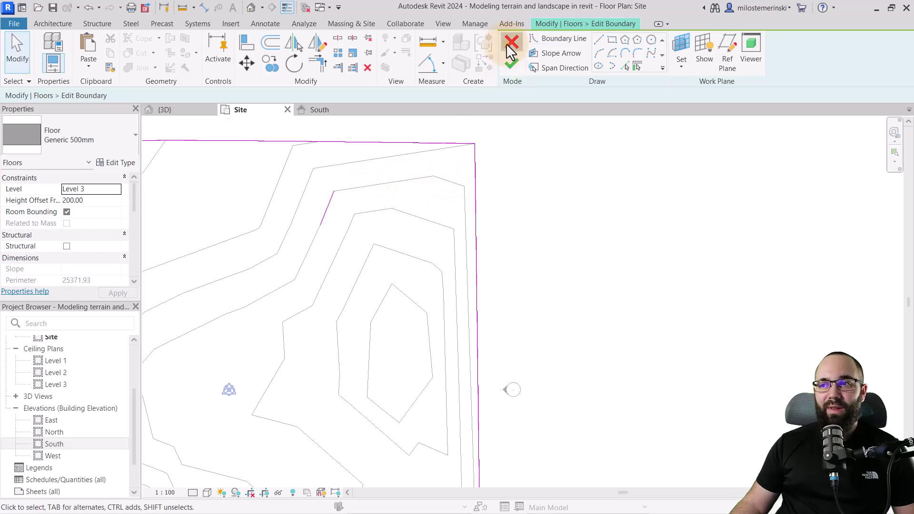
{"action": "left_click", "coordinate": [510, 48]}
{"action": "left_click", "coordinate": [480, 270]}
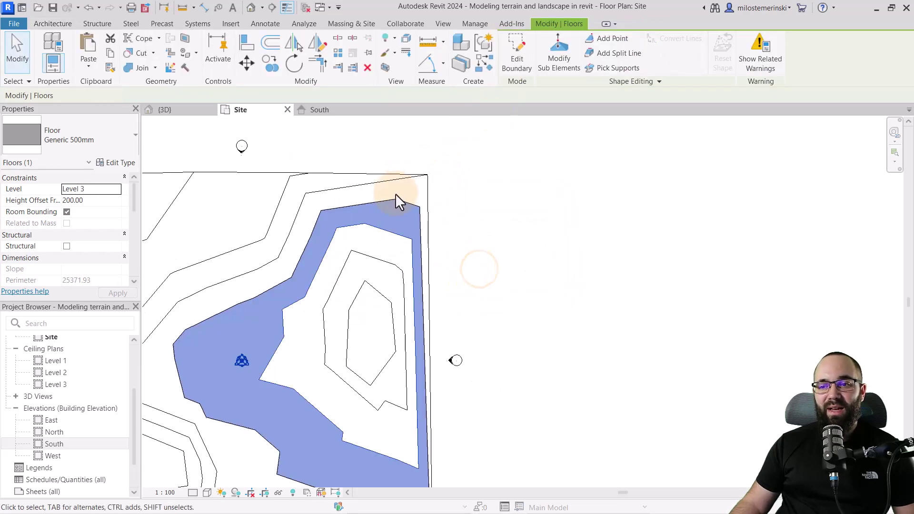
Hide the toposolid in the Site plan view and select the floor slab
{"action": "left_click", "coordinate": [309, 210]}
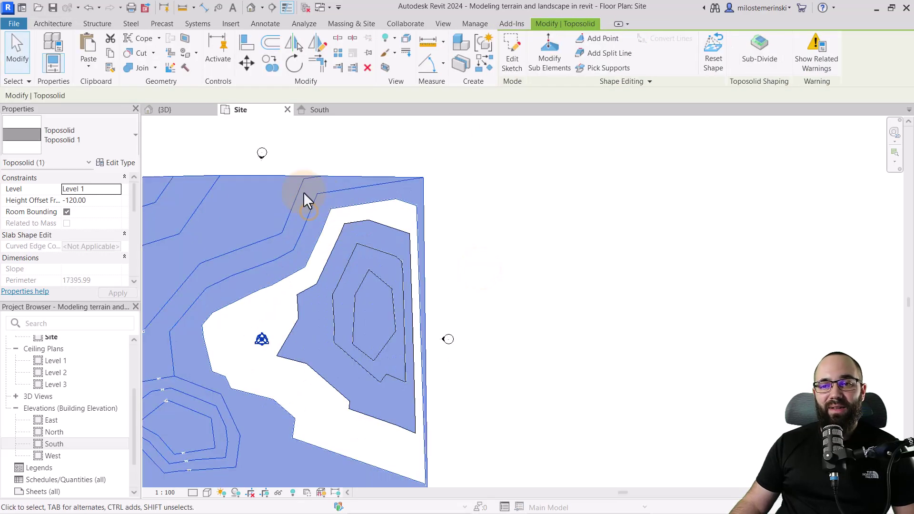
{"action": "left_click", "coordinate": [272, 222]}
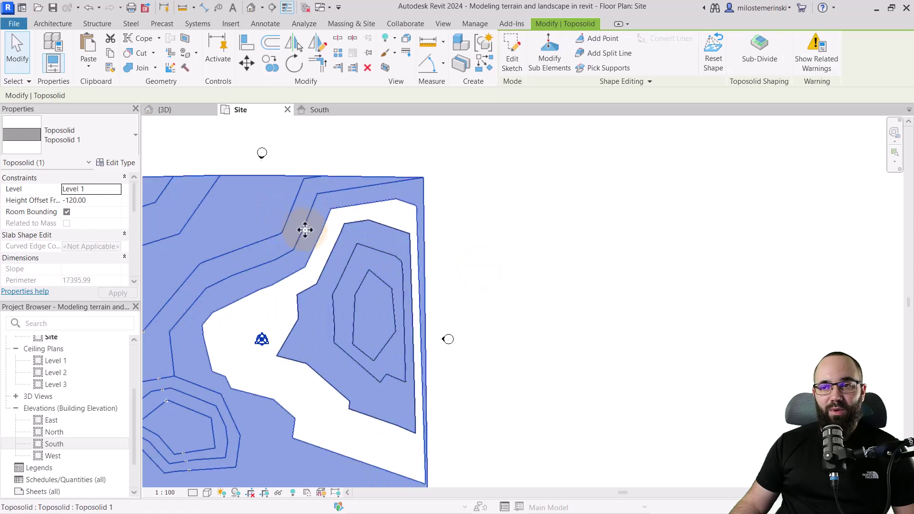
{"action": "left_click", "coordinate": [395, 37]}
{"action": "left_click", "coordinate": [403, 64]}
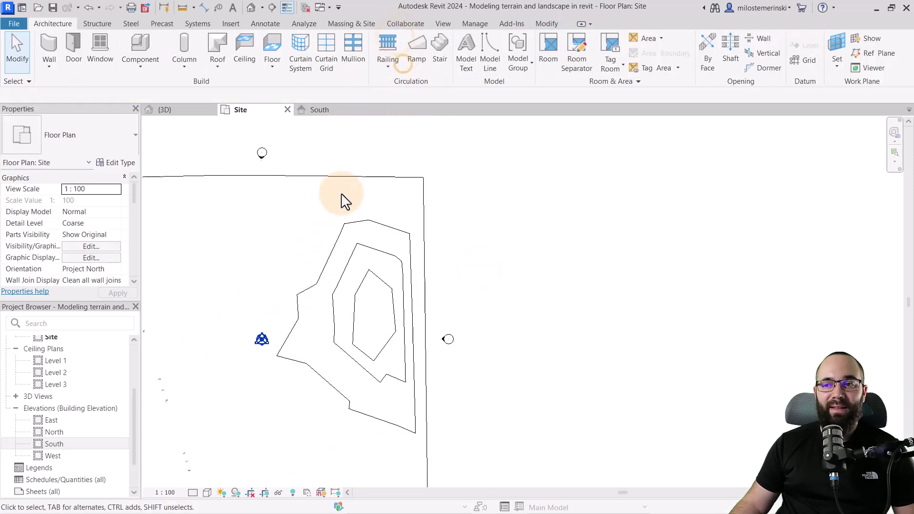
{"action": "left_click", "coordinate": [352, 226]}
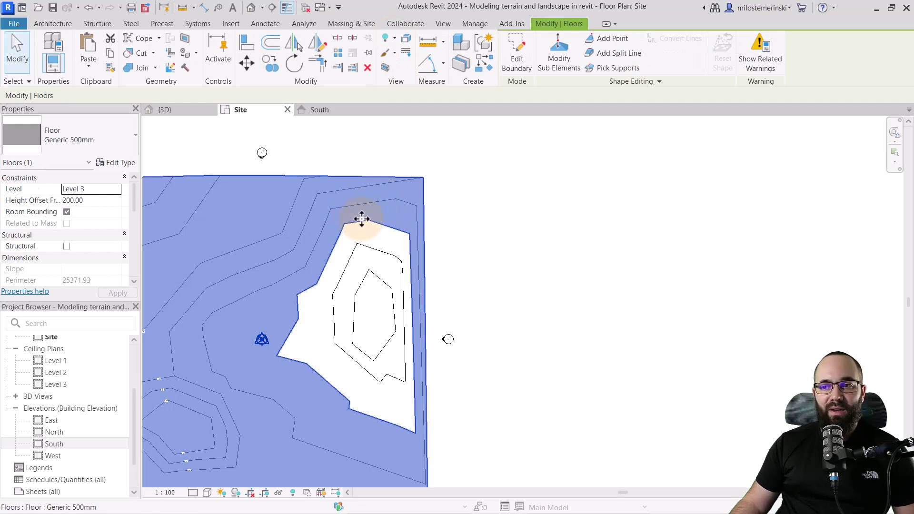
Edit the floor's boundary sketch in 3D and remove the inner opening's boundary chain
{"action": "left_click", "coordinate": [182, 112]}
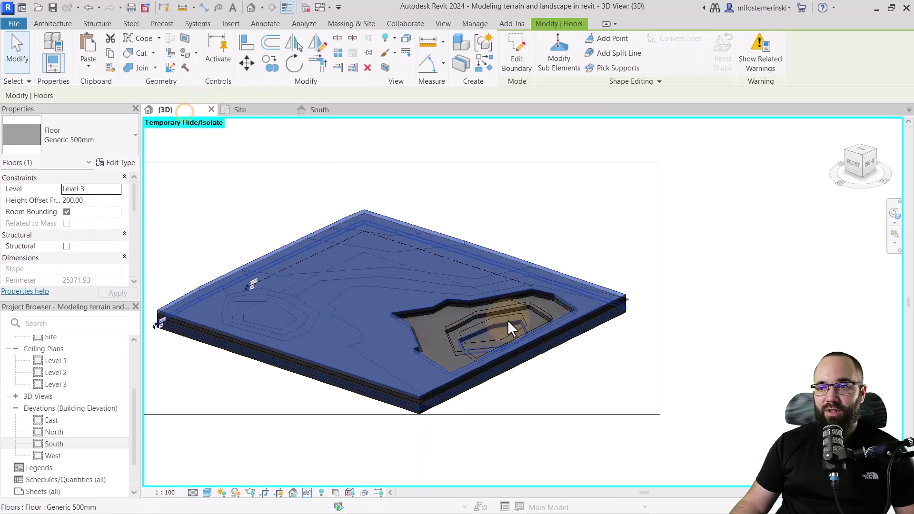
{"action": "left_click", "coordinate": [529, 61]}
{"action": "key", "text": "Tab"}
{"action": "left_click", "coordinate": [455, 311]}
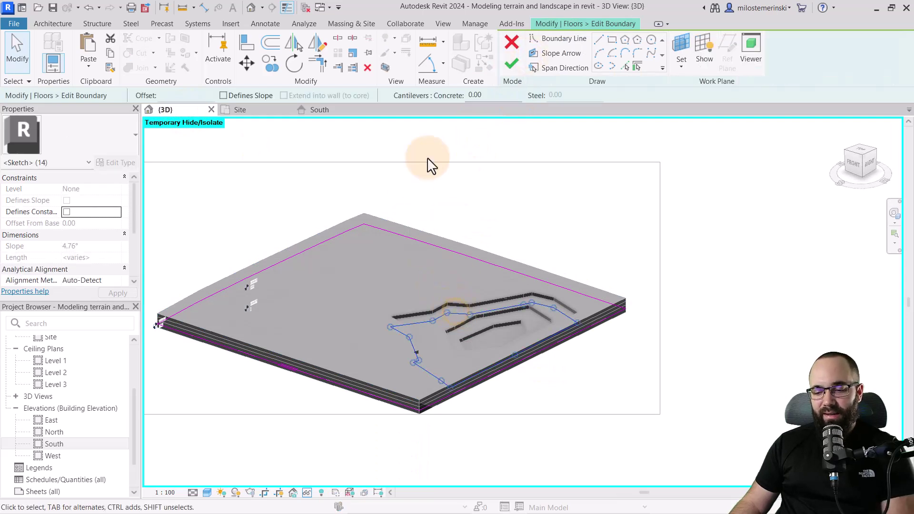
{"action": "left_click", "coordinate": [262, 112]}
{"action": "key", "text": "Escape"}
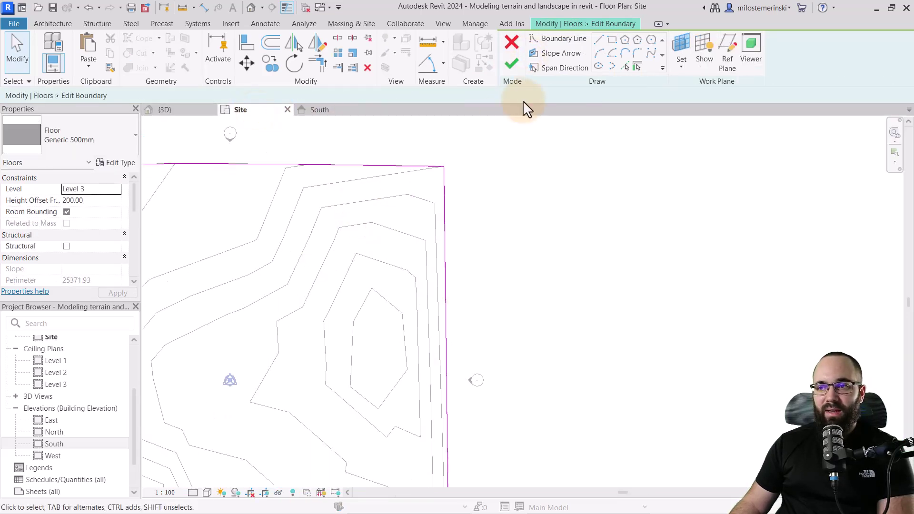
In the Site plan, pick contour lines as boundary along the upper contour and its left side
{"action": "left_click", "coordinate": [624, 67]}
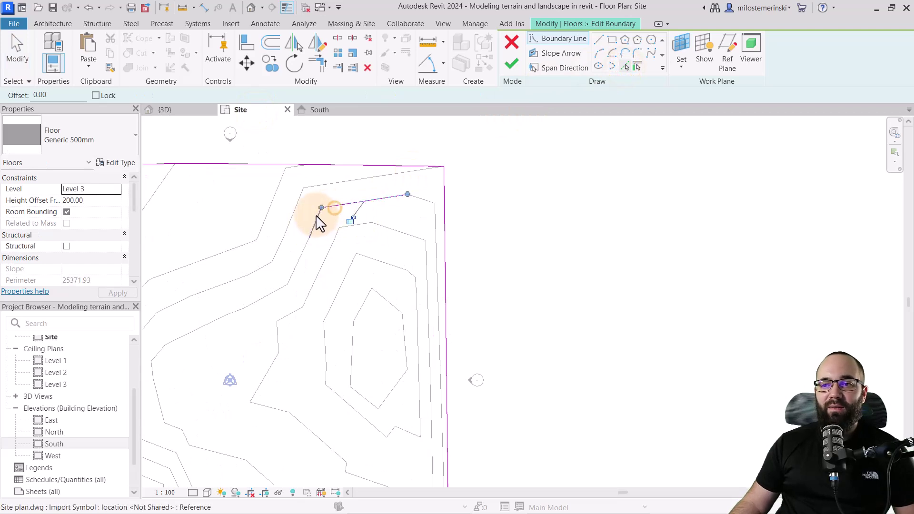
{"action": "left_click", "coordinate": [303, 255]}
{"action": "left_click", "coordinate": [276, 293]}
{"action": "left_click", "coordinate": [231, 317]}
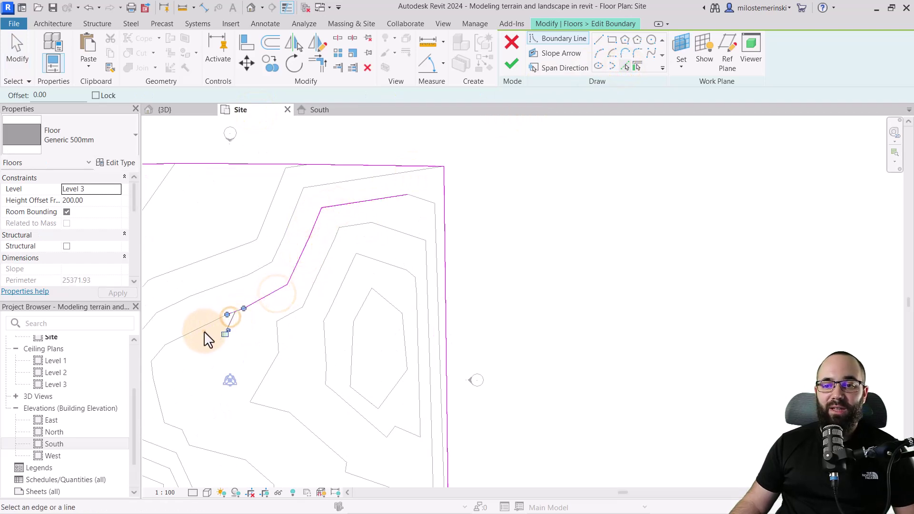
{"action": "left_click", "coordinate": [159, 358]}
{"action": "left_click", "coordinate": [159, 406]}
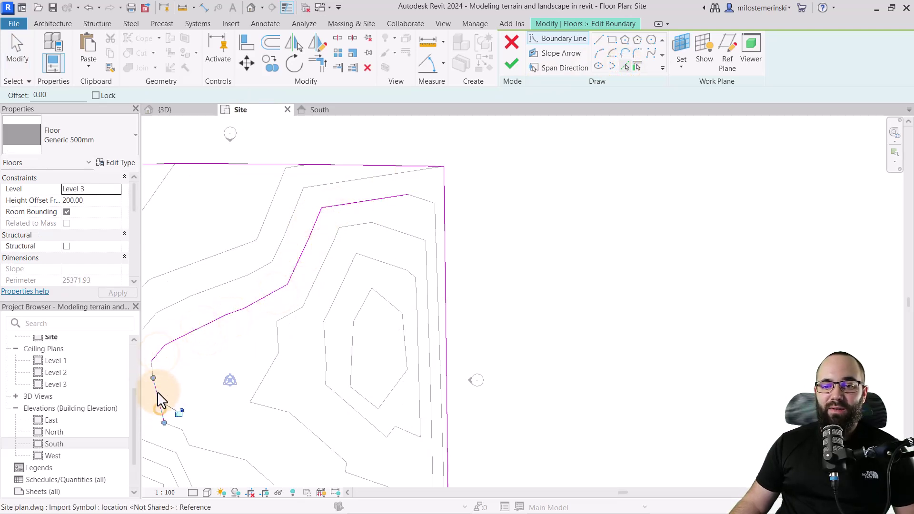
{"action": "left_click", "coordinate": [150, 371]}
Continue the picked boundary along the contour segments running down-right
{"action": "scroll", "coordinate": [244, 347], "scroll_direction": "down", "scroll_amount": 3}
{"action": "scroll", "coordinate": [261, 254], "scroll_direction": "up", "scroll_amount": 3}
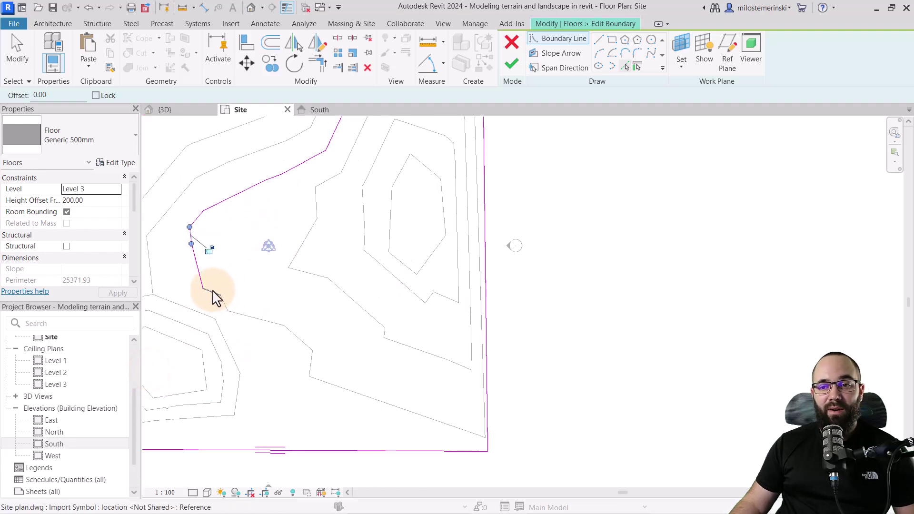
{"action": "left_click", "coordinate": [225, 309]}
{"action": "left_click", "coordinate": [264, 325]}
{"action": "left_click", "coordinate": [298, 340]}
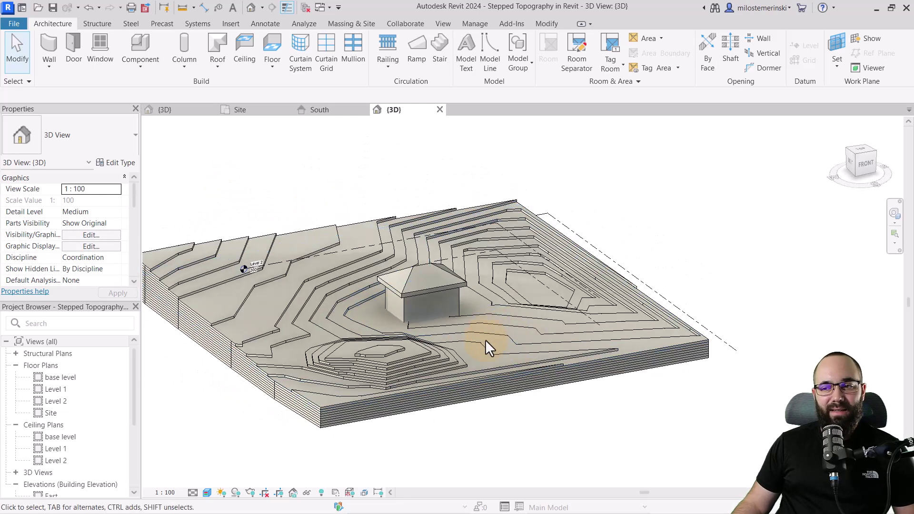
Select a terrace floor slab, then orbit the stacked-slab terrain and house from several angles
{"action": "scroll", "coordinate": [528, 282], "scroll_direction": "up", "scroll_amount": 3}
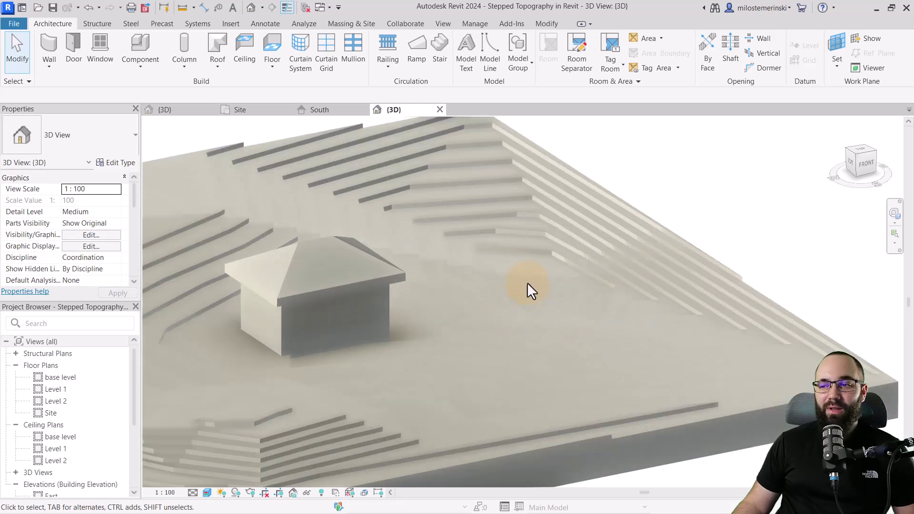
{"action": "left_click", "coordinate": [525, 247]}
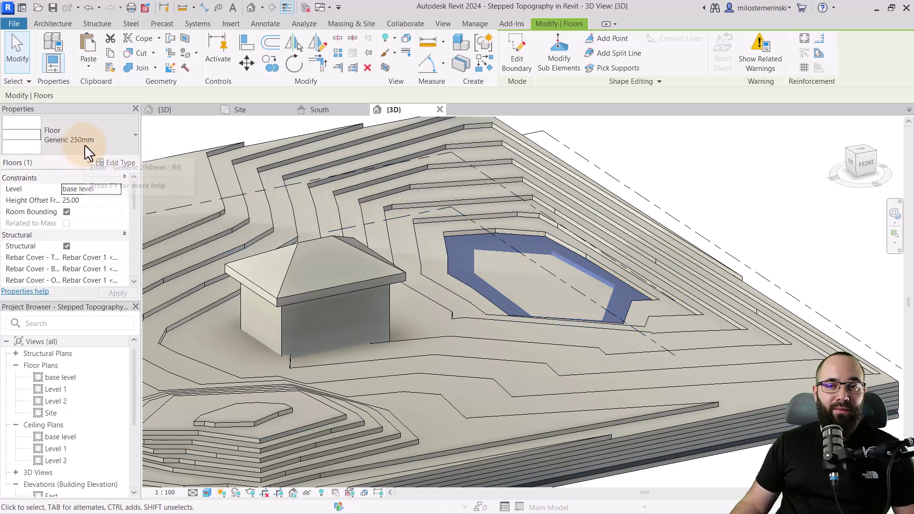
{"action": "middle_click_drag", "start_coordinate": [584, 319], "coordinate": [466, 343], "text": "shift"}
{"action": "left_click", "coordinate": [190, 280]}
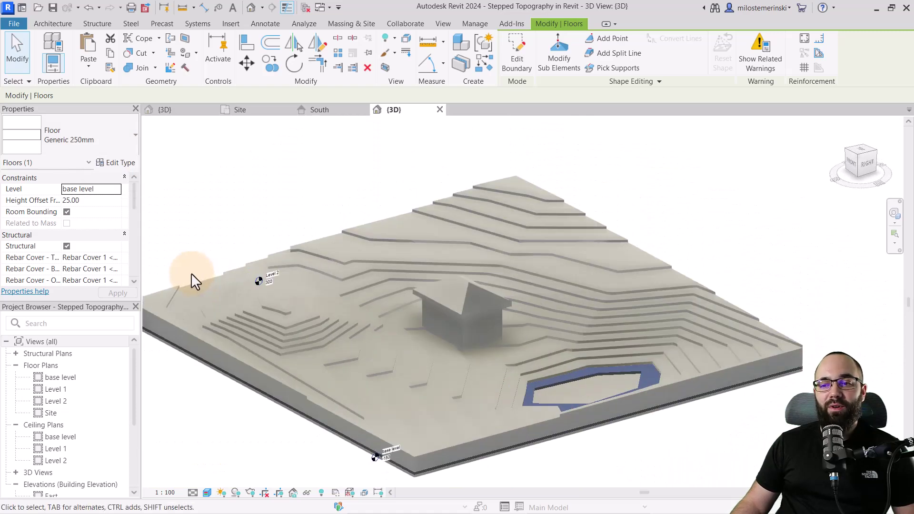
{"action": "mouse_move", "coordinate": [239, 228]}
{"action": "middle_mouse_down", "text": "shift"}
{"action": "mouse_move", "coordinate": [277, 237]}
{"action": "mouse_move", "coordinate": [249, 235]}
{"action": "middle_mouse_up", "text": "shift"}
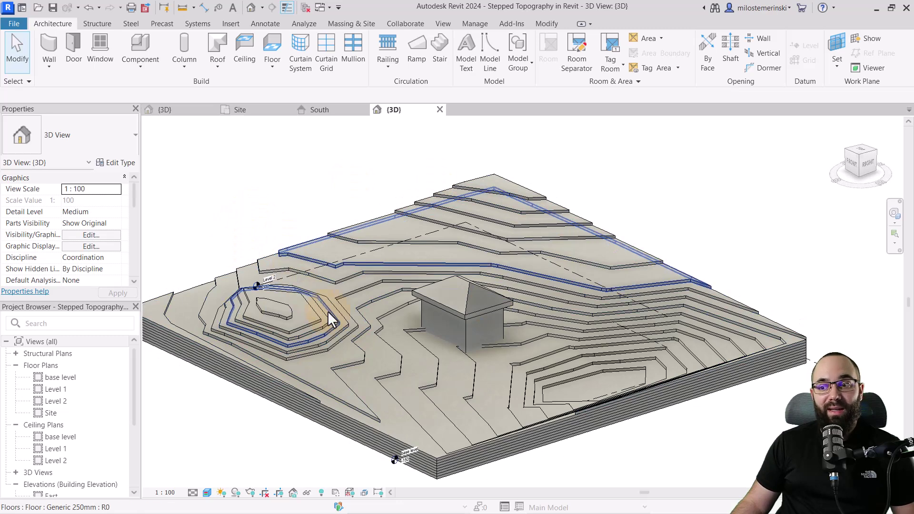
{"action": "middle_click_drag", "start_coordinate": [362, 333], "coordinate": [386, 325], "text": "shift"}
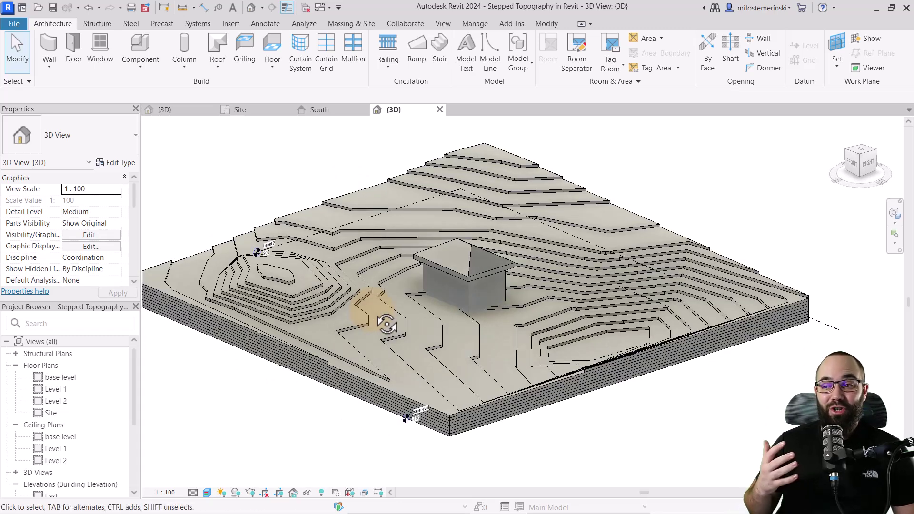